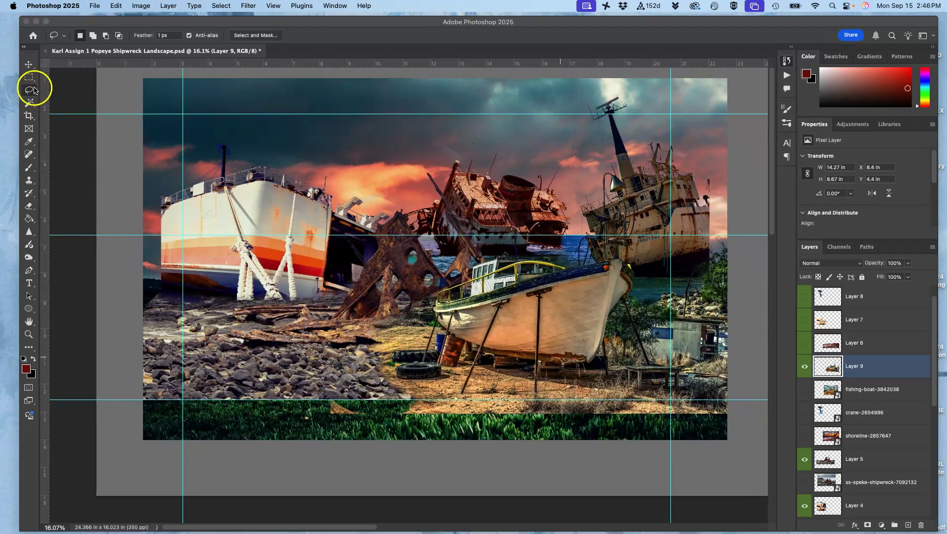
# - Move the lowest horizontal guide down to the bottom edge of the fishing-boat image on Layer 9
pyautogui.click(30, 68)
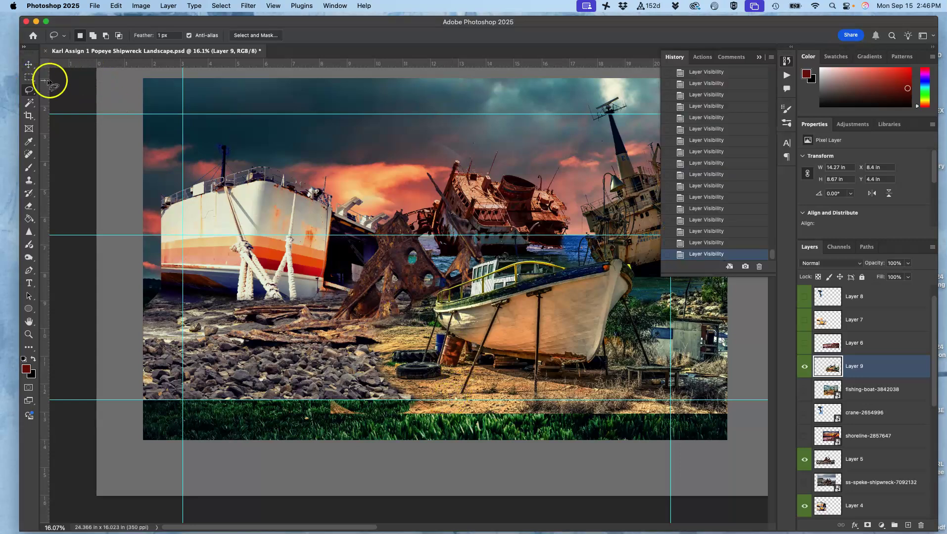
pyautogui.click(30, 65)
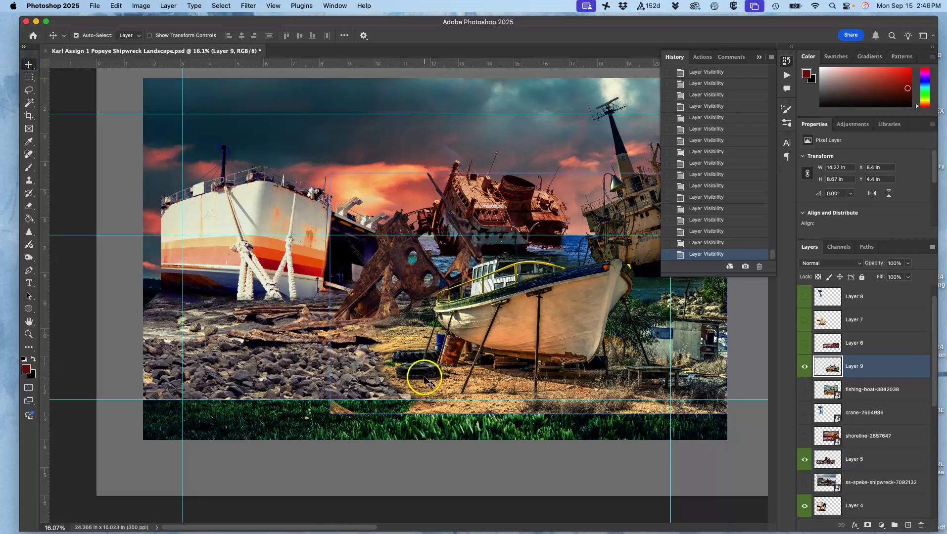
pyautogui.moveTo(427, 399); pyautogui.dragTo(426, 413)
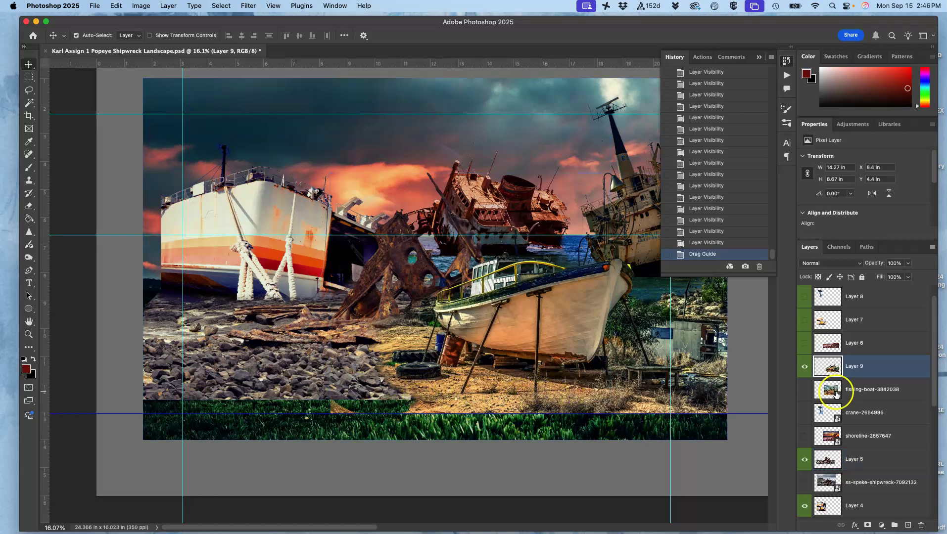
# - Warp Layer 5 so the bottom edge of its dark rocks stretches down to the lowest guide
pyautogui.scroll(-5, 828, 436)
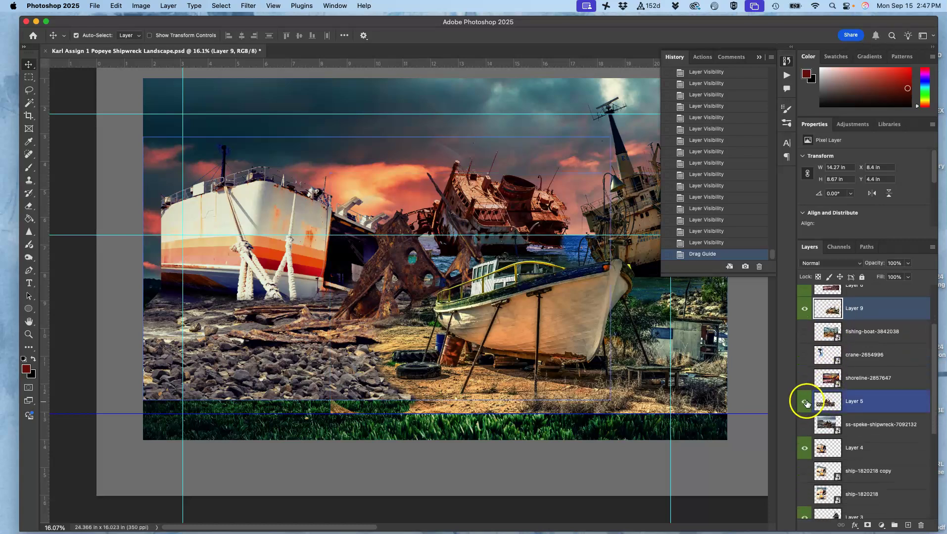
pyautogui.click(805, 402)
pyautogui.click(805, 401)
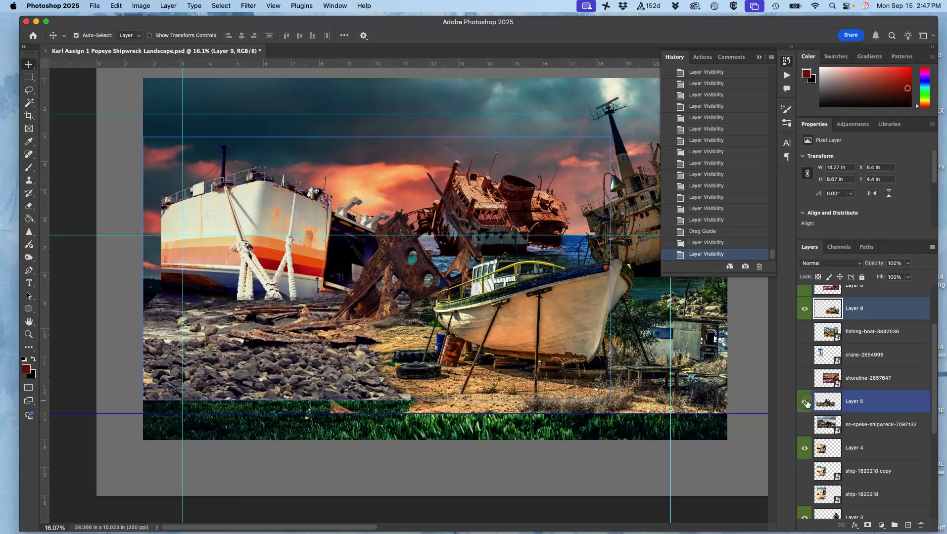
pyautogui.click(837, 407)
pyautogui.press('super+t')
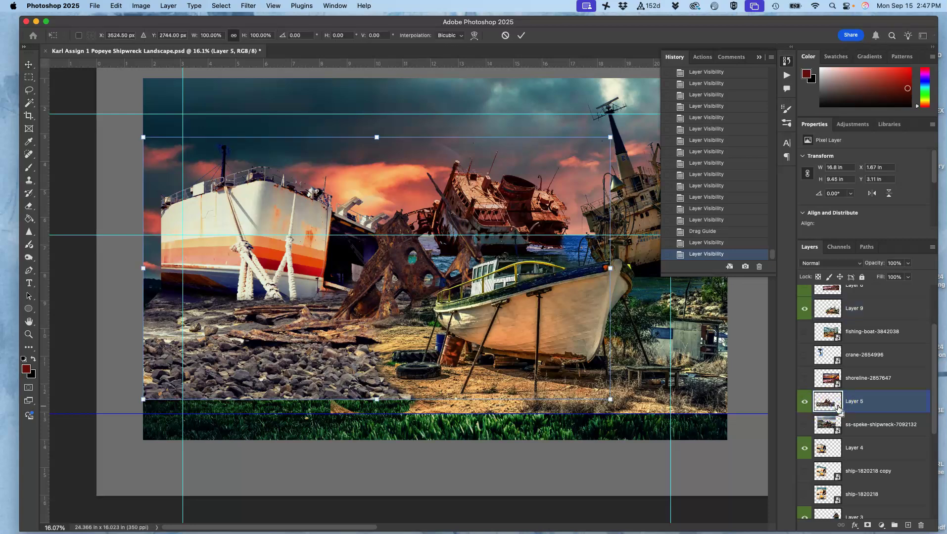
pyautogui.rightClick(342, 313)
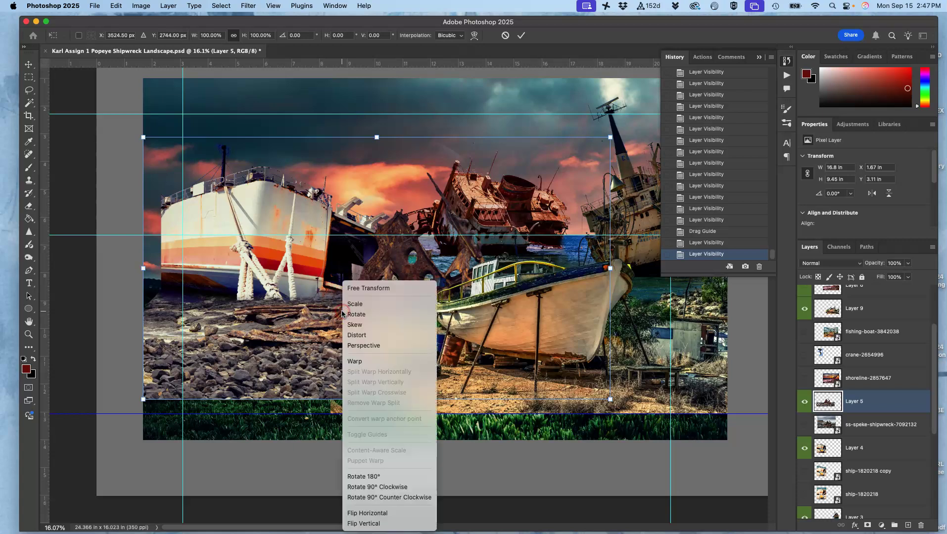
pyautogui.click(352, 363)
pyautogui.moveTo(230, 396); pyautogui.dragTo(229, 410)
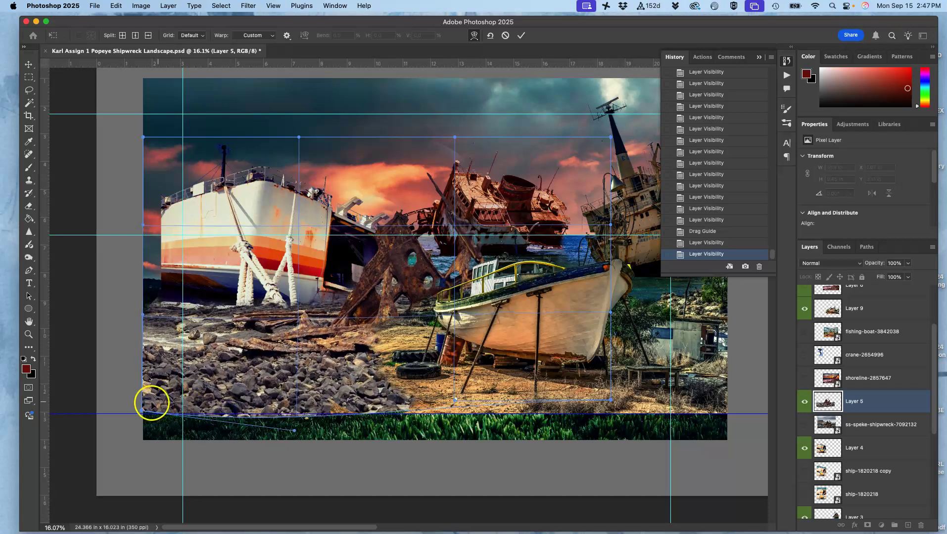
pyautogui.moveTo(152, 406); pyautogui.dragTo(148, 410)
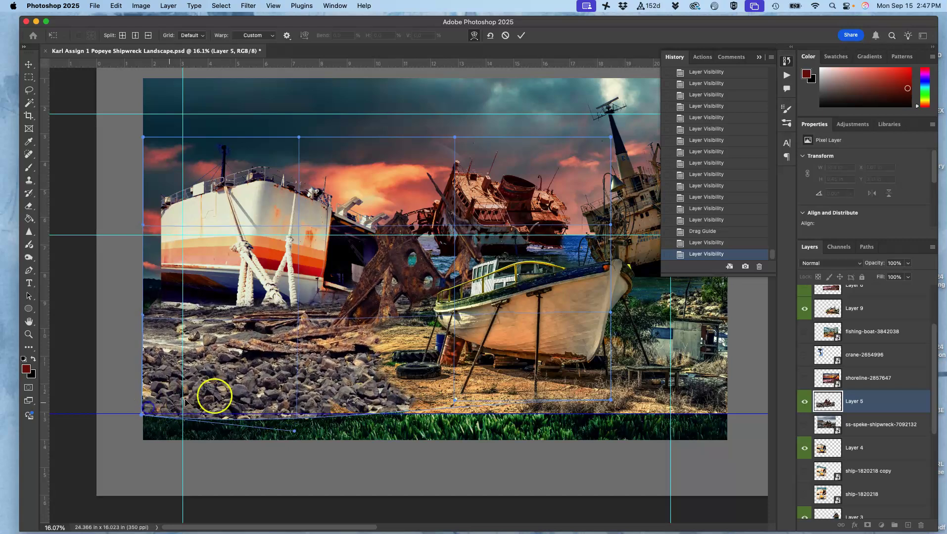
pyautogui.moveTo(445, 407); pyautogui.dragTo(446, 410)
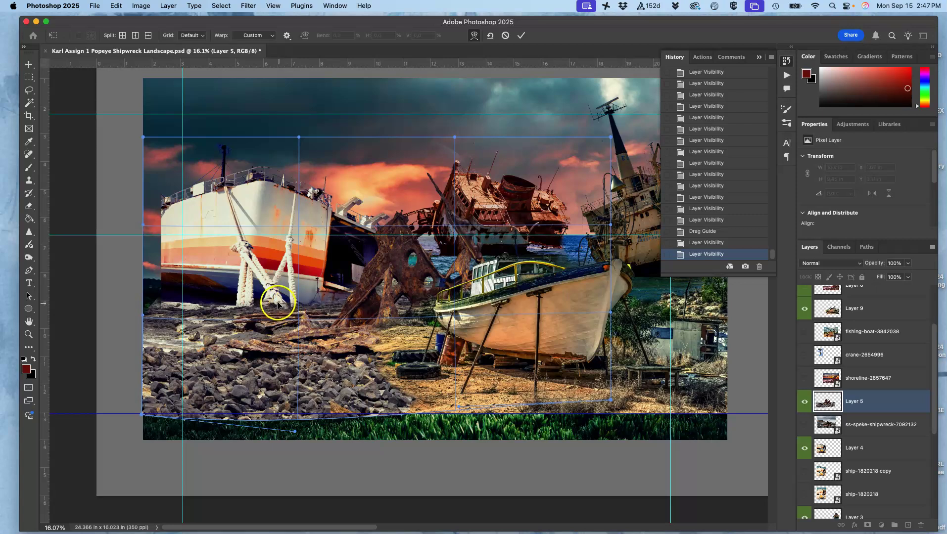
# - Warp the ground beneath the large ship's ropes slightly upward, apply the warp, and compare before and after
pyautogui.moveTo(275, 302); pyautogui.dragTo(274, 293)
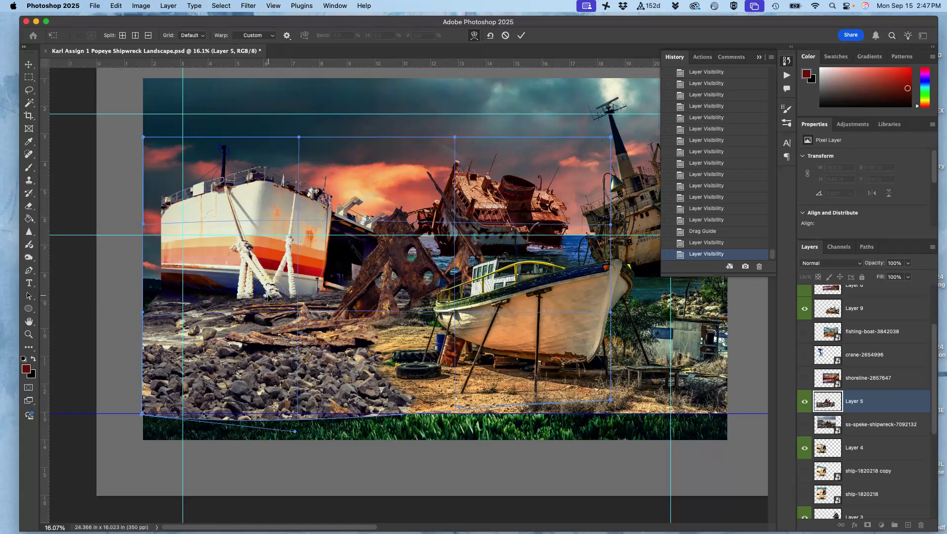
pyautogui.click(413, 386)
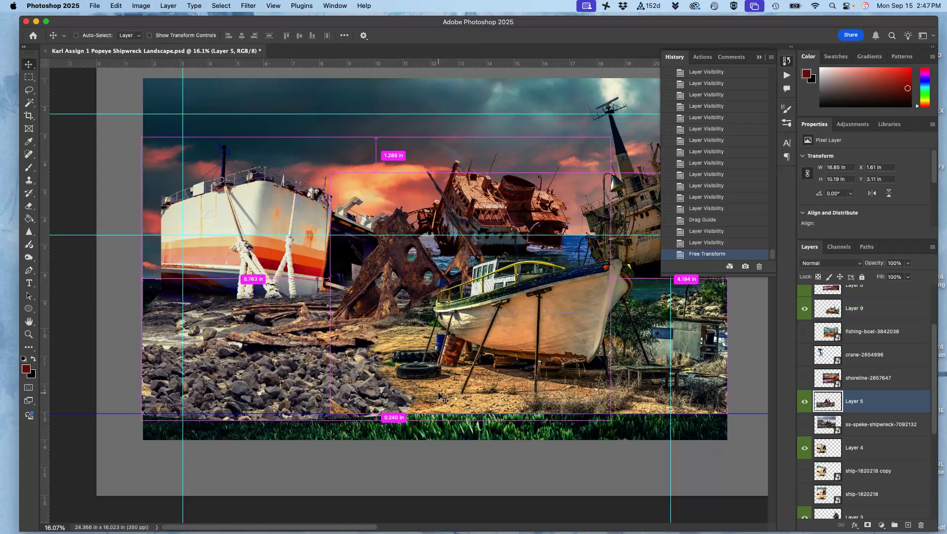
pyautogui.press('super+z')
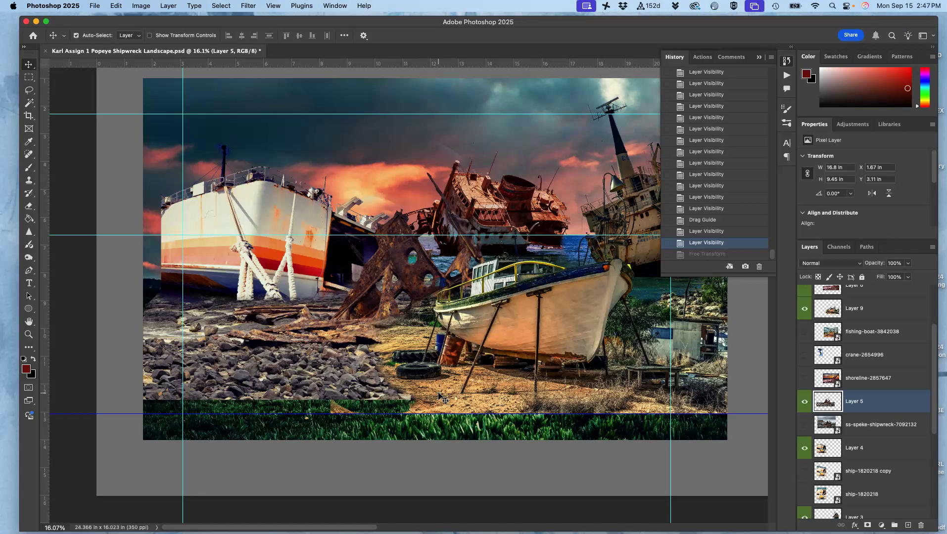
pyautogui.press('super+shift+z')
pyautogui.click(424, 388)
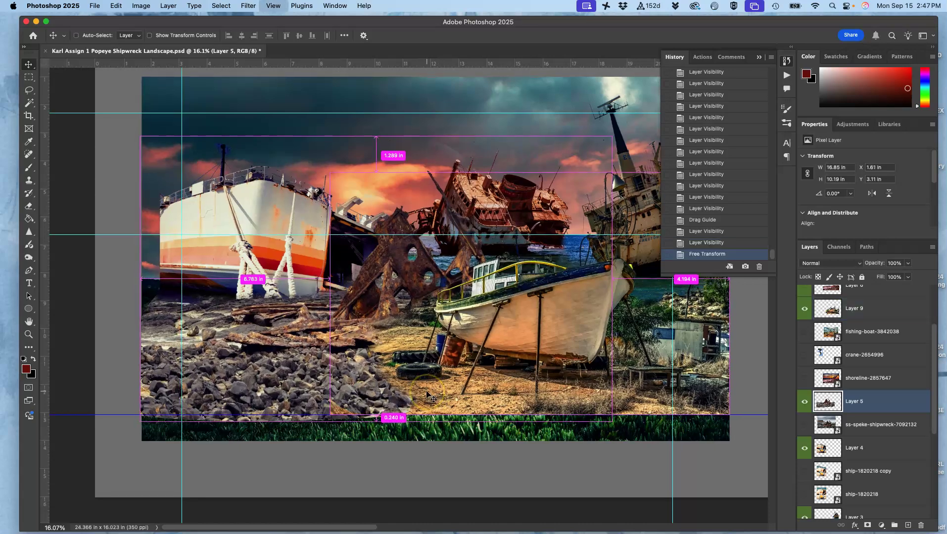
# - Try to delete the Layer 5 rocks covering the lower ends of the ship's two left ropes
pyautogui.press('super+equal')
pyautogui.press('super+equal')
pyautogui.press('super+equal')
pyautogui.press('super+equal')
pyautogui.hscroll(-10, 428, 394)
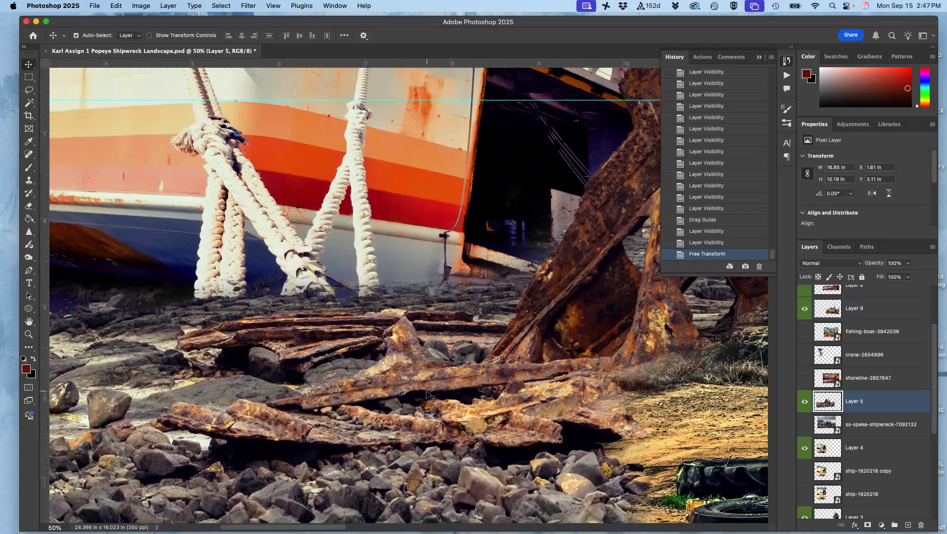
pyautogui.click(29, 94)
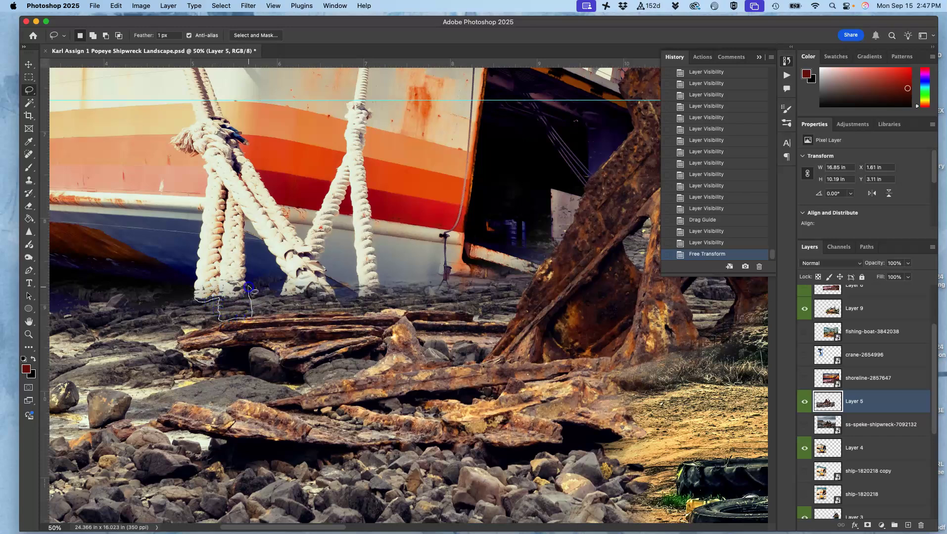
pyautogui.moveTo(204, 262); pyautogui.dragTo(205, 264)
pyautogui.press('BackSpace')
pyautogui.click(861, 401)
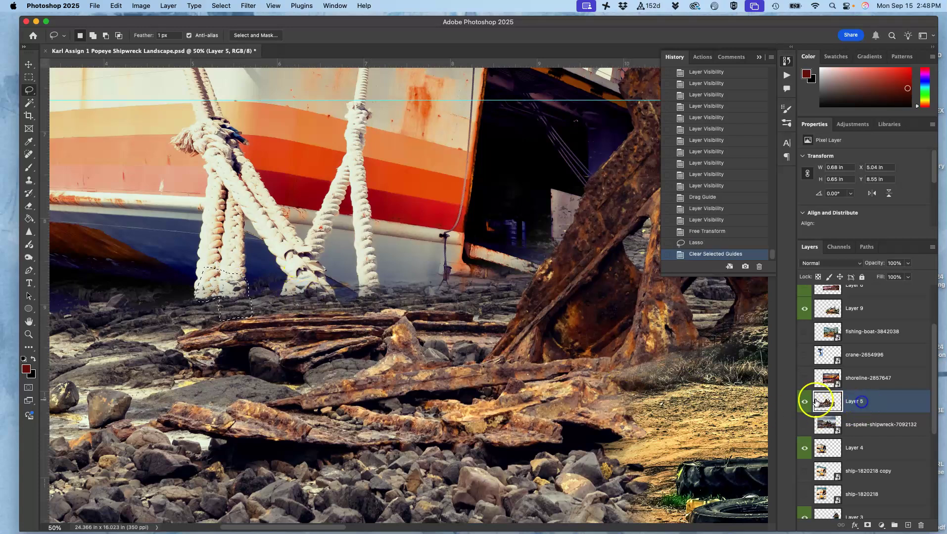
pyautogui.click(804, 401)
pyautogui.click(804, 402)
pyautogui.press('BackSpace')
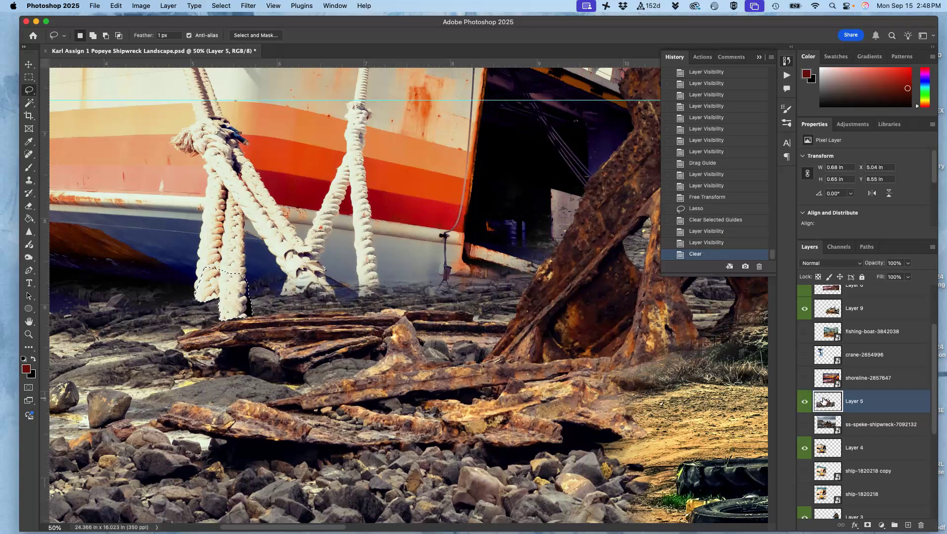
pyautogui.click(288, 294)
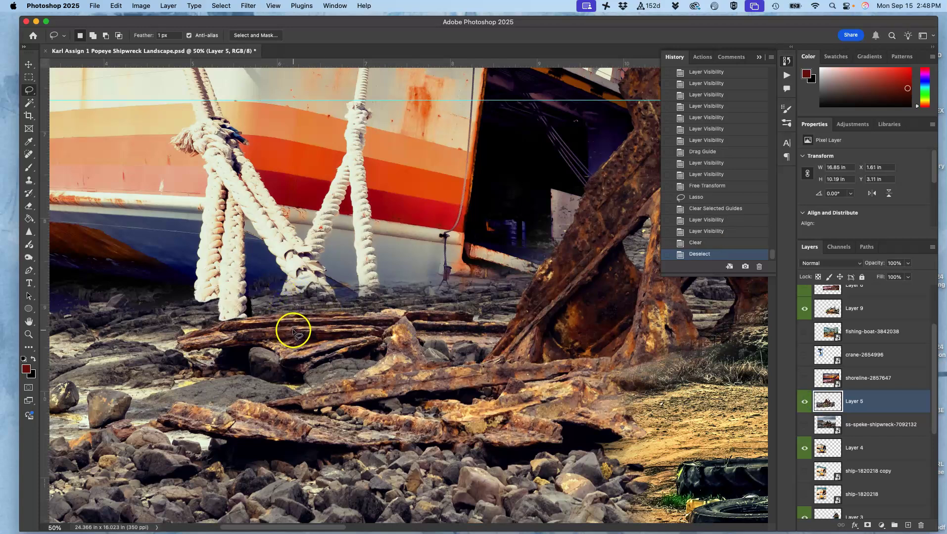
pyautogui.press('super+z')
pyautogui.press('super+z')
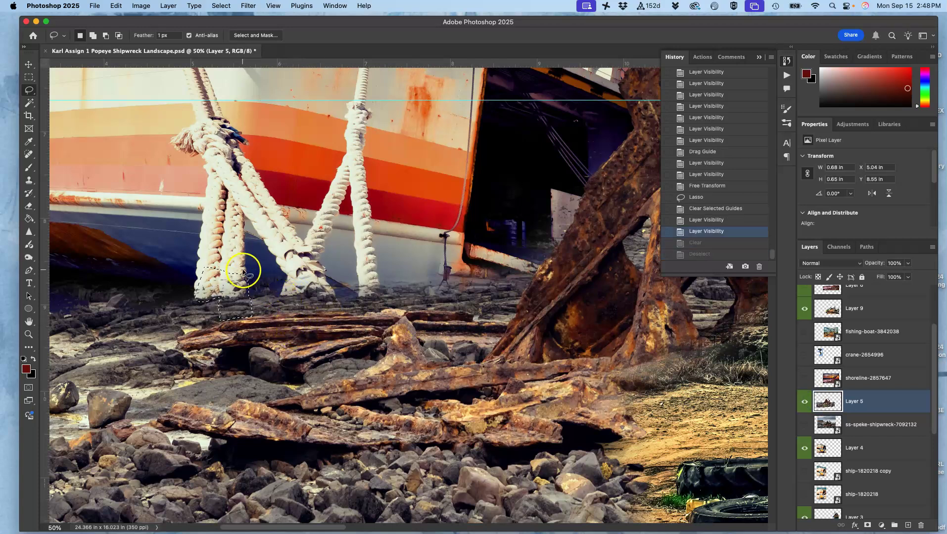
# - Lasso the Layer 5 rocks around both left rope ends, delete them to expose the ropes, and deselect
pyautogui.click(246, 278)
pyautogui.moveTo(243, 296); pyautogui.dragTo(246, 312)
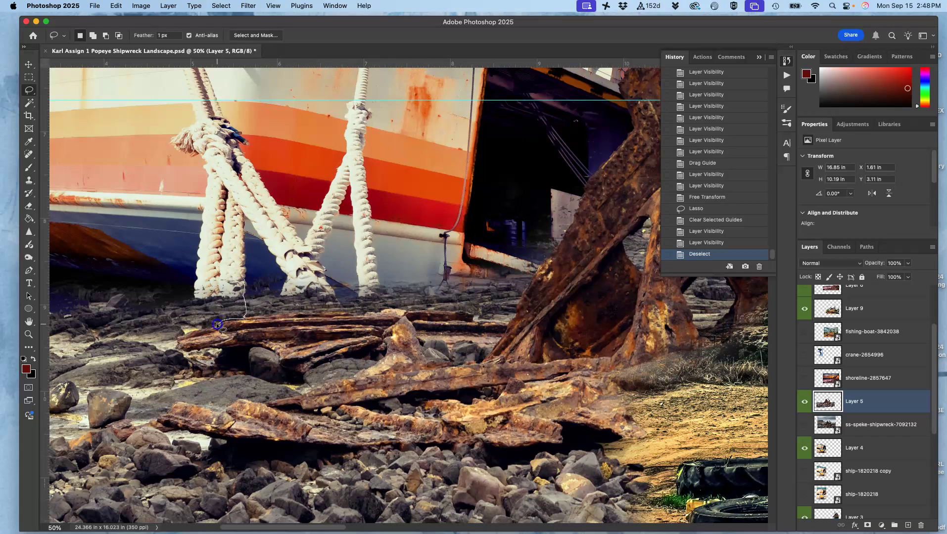
pyautogui.moveTo(211, 311); pyautogui.dragTo(191, 309)
pyautogui.moveTo(203, 276); pyautogui.dragTo(221, 273)
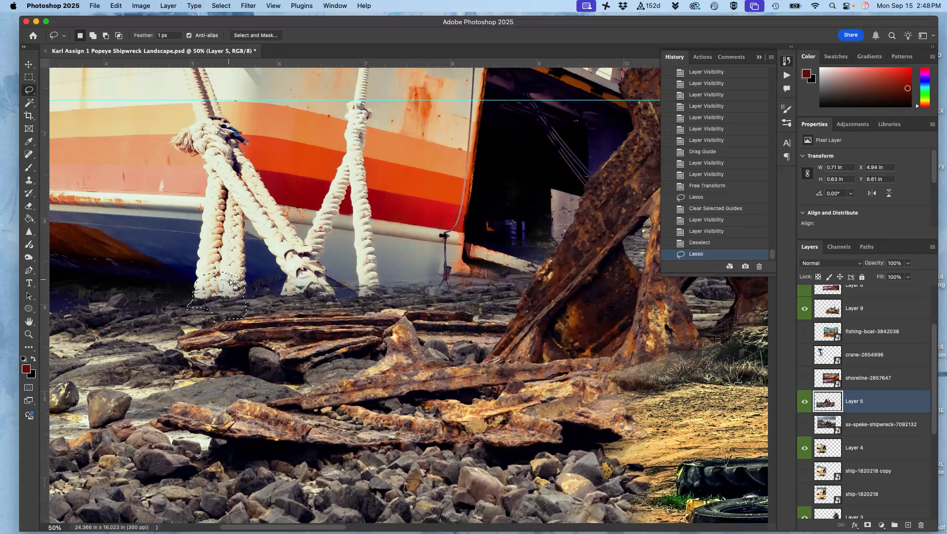
pyautogui.press('Delete')
pyautogui.press('super+d')
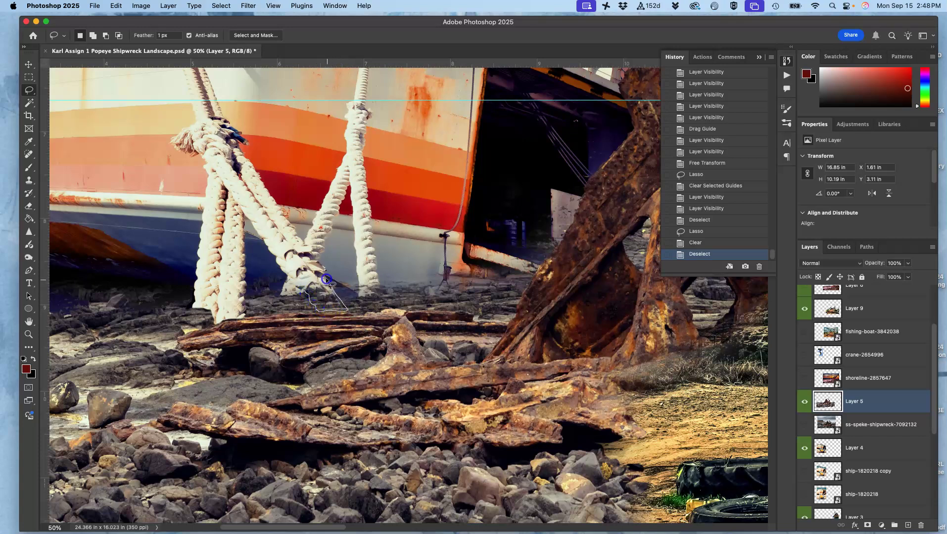
# - Lasso and delete the Layer 5 rocks covering the middle diagonal rope's lower end, then deselect
pyautogui.moveTo(290, 256); pyautogui.dragTo(293, 260)
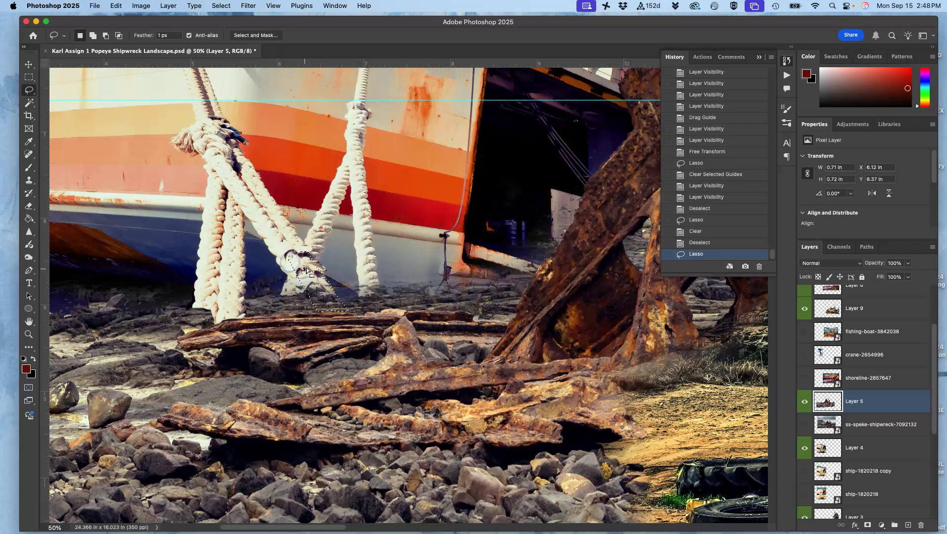
pyautogui.press('Delete')
pyautogui.press('super+d')
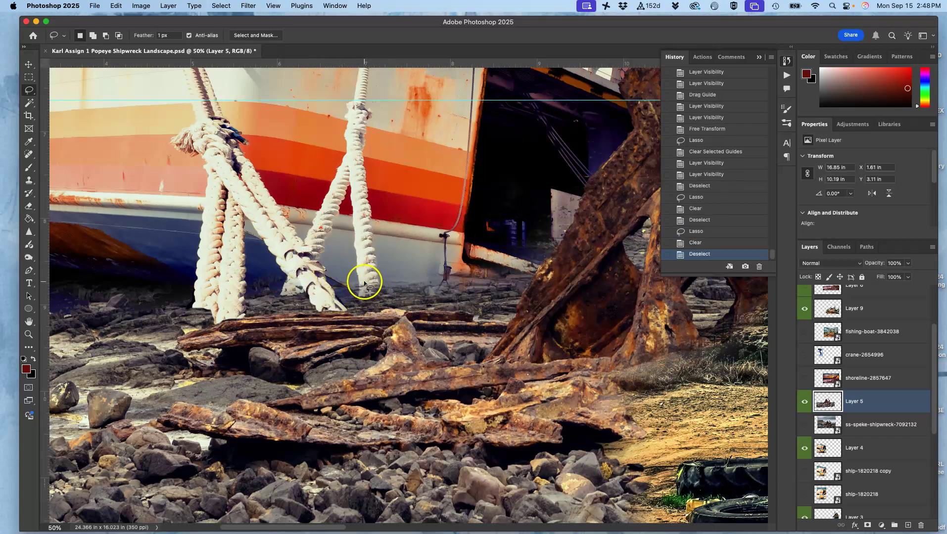
# - Lasso and delete the Layer 5 rocks covering the right rope's lower end, then deselect
pyautogui.moveTo(359, 313); pyautogui.dragTo(368, 312)
pyautogui.moveTo(380, 277); pyautogui.dragTo(379, 275)
pyautogui.press('Delete')
pyautogui.press('super+d')
# - Lasso the two gray rocks beside the rusty peak on Layer 5 and copy them to a new layer
pyautogui.scroll(-2, 444, 340)
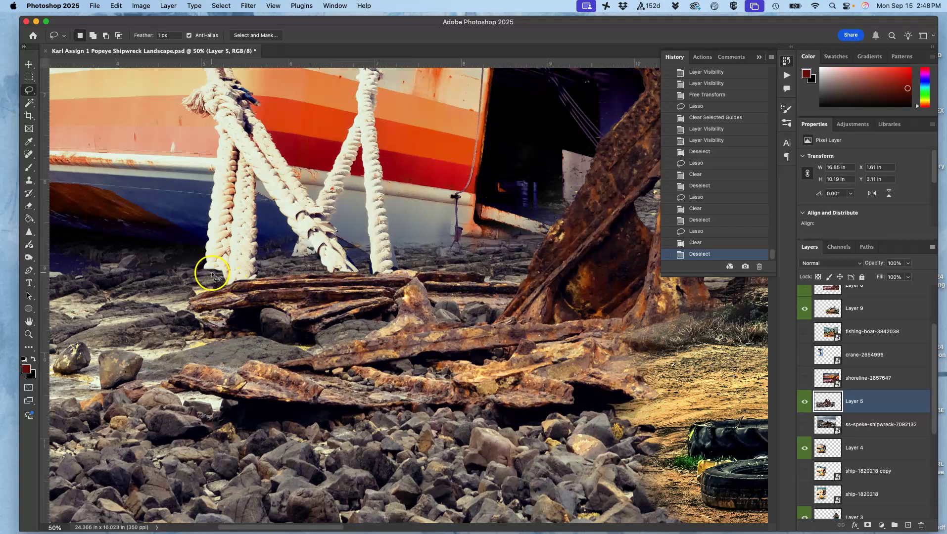
pyautogui.press('super+=')
pyautogui.press('super+=')
pyautogui.press('super+=')
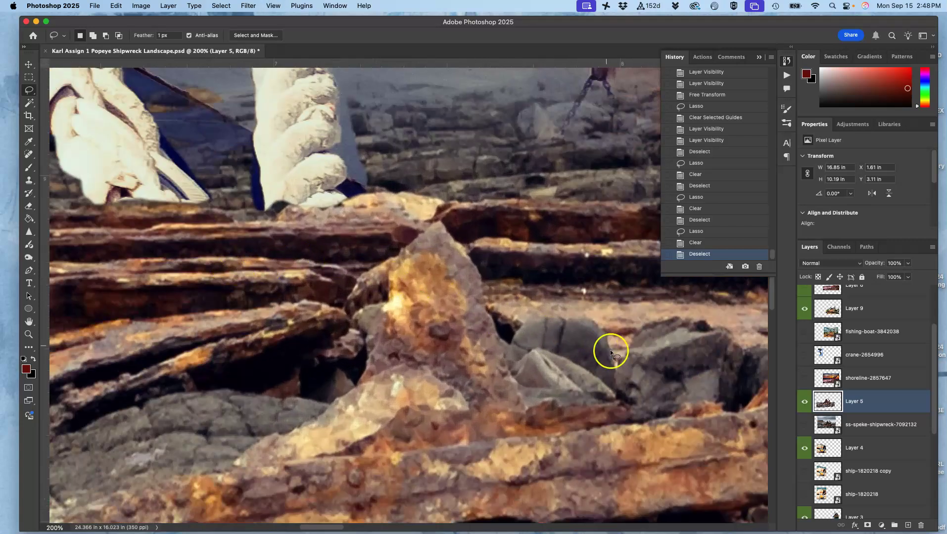
pyautogui.scroll(-3, 604, 352)
pyautogui.hscroll(3, 604, 353)
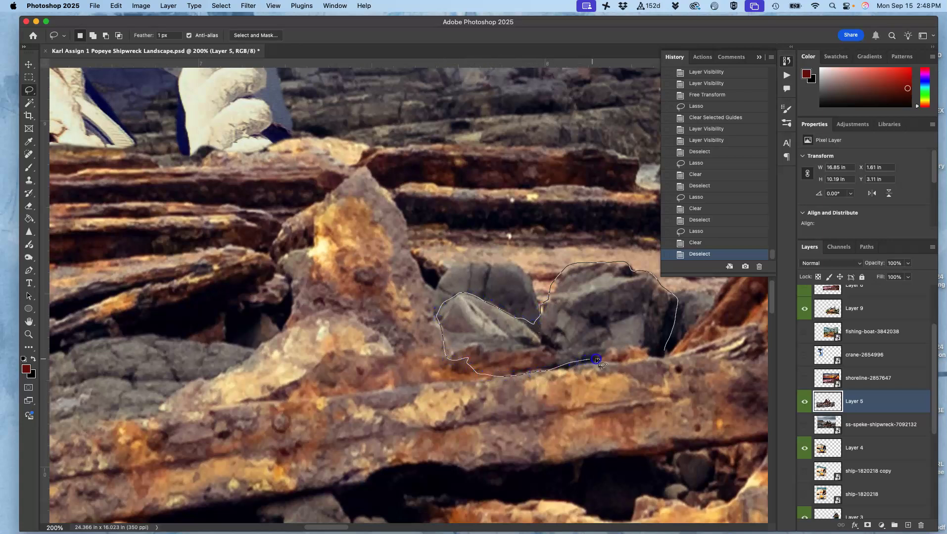
pyautogui.moveTo(635, 356); pyautogui.dragTo(664, 351)
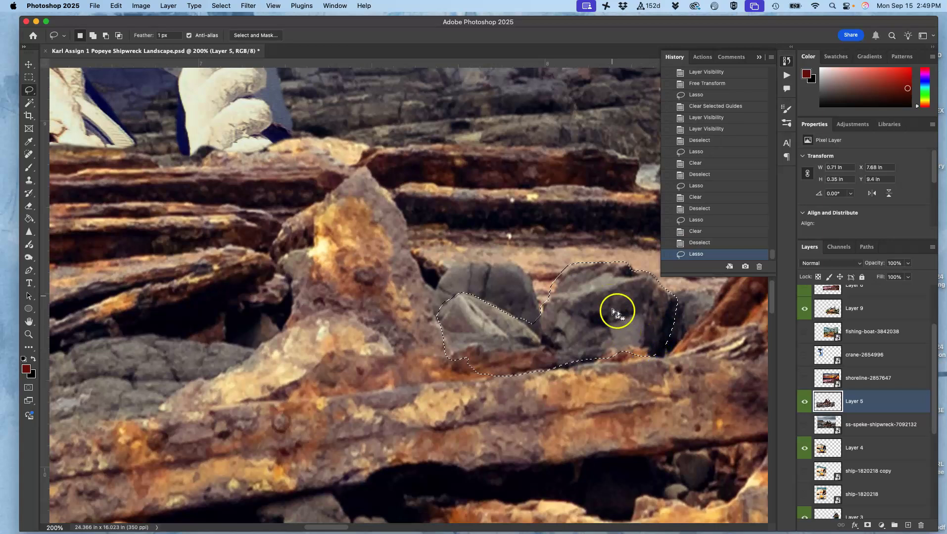
pyautogui.press('super+j')
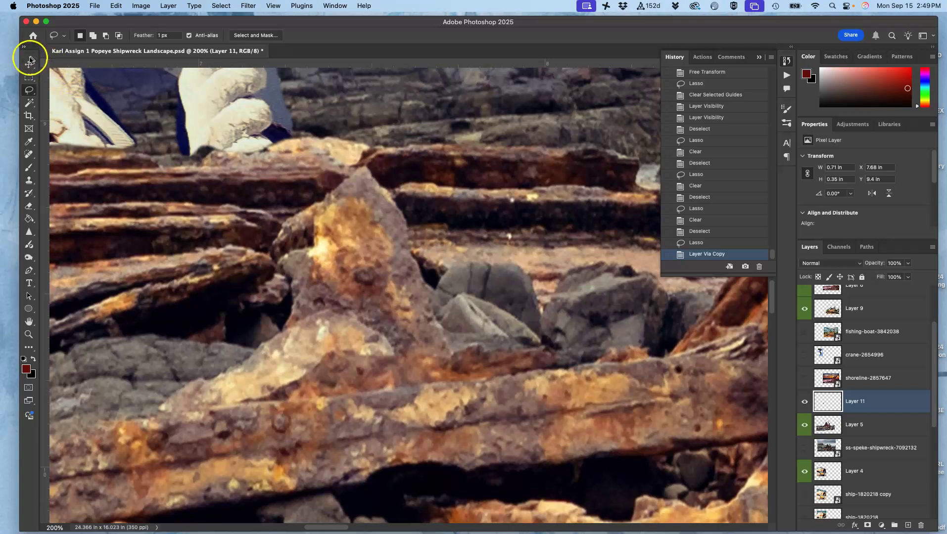
# - Move the copied rocks over the foot of the far-left rope and rotate them slightly counterclockwise
pyautogui.click(30, 59)
pyautogui.moveTo(554, 326); pyautogui.dragTo(324, 359)
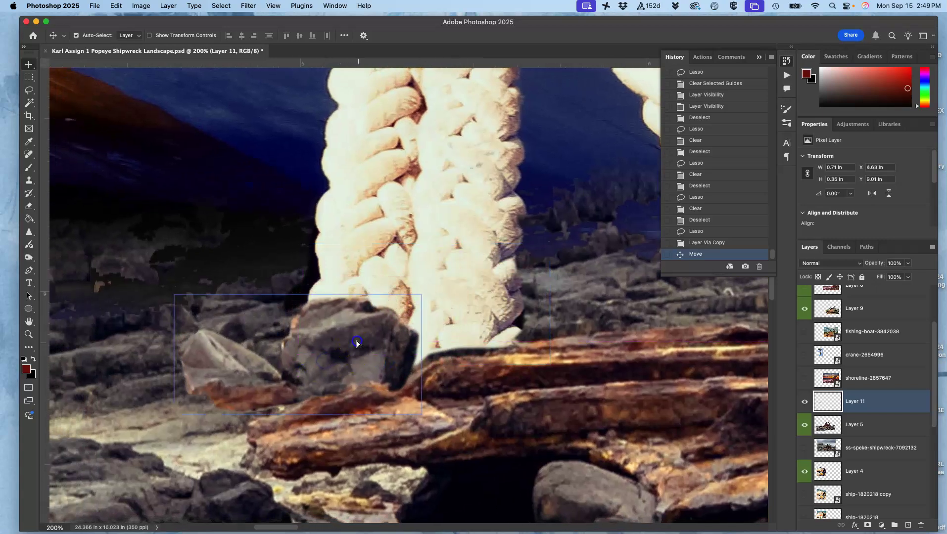
pyautogui.press('super+t')
pyautogui.moveTo(437, 292); pyautogui.dragTo(421, 277)
pyautogui.moveTo(375, 330); pyautogui.dragTo(371, 334)
pyautogui.press('Return')
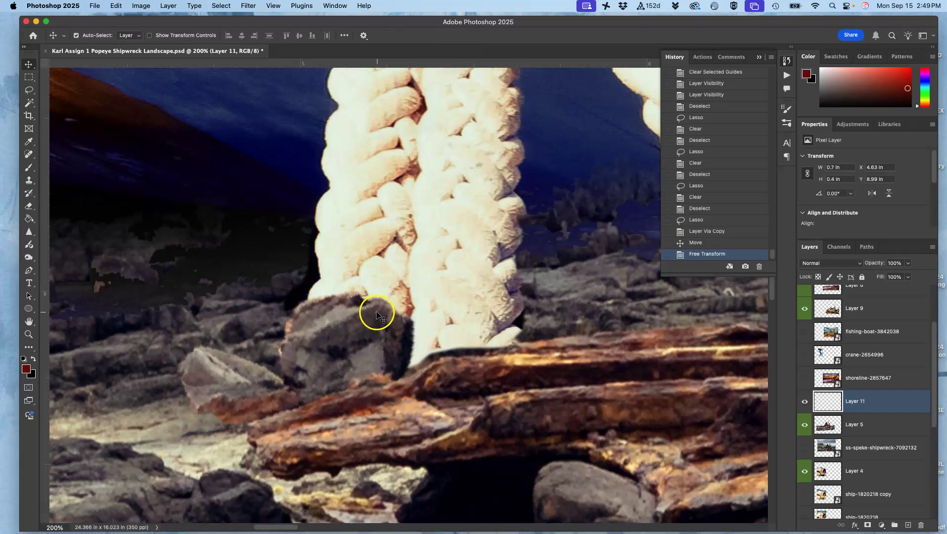
# - Scale the copied rocks on Layer 11 down to about 84% width and 88% height at the far-left rope's foot
pyautogui.click(486, 340)
pyautogui.scroll(-5, 491, 327)
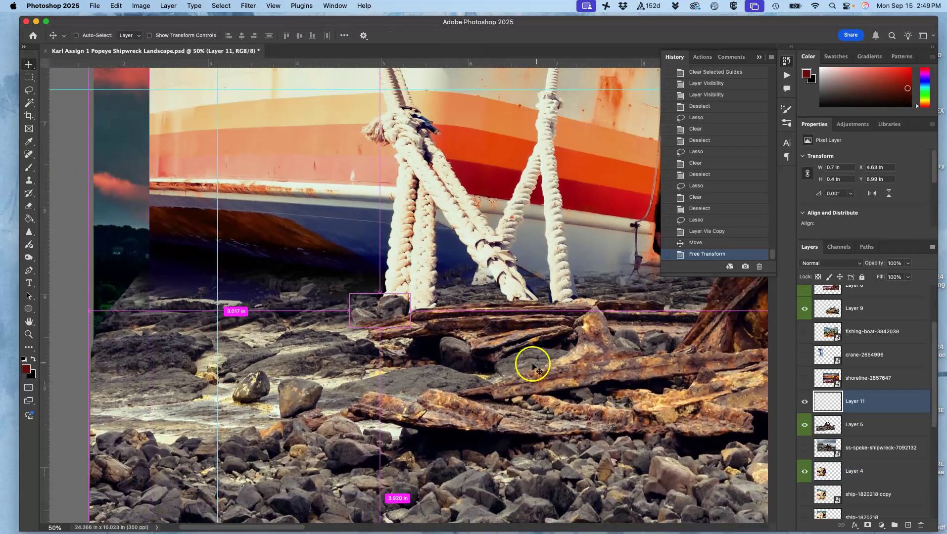
pyautogui.keyDown('super'); pyautogui.click(502, 369); pyautogui.keyUp('super')
pyautogui.moveTo(503, 369); pyautogui.dragTo(419, 375)
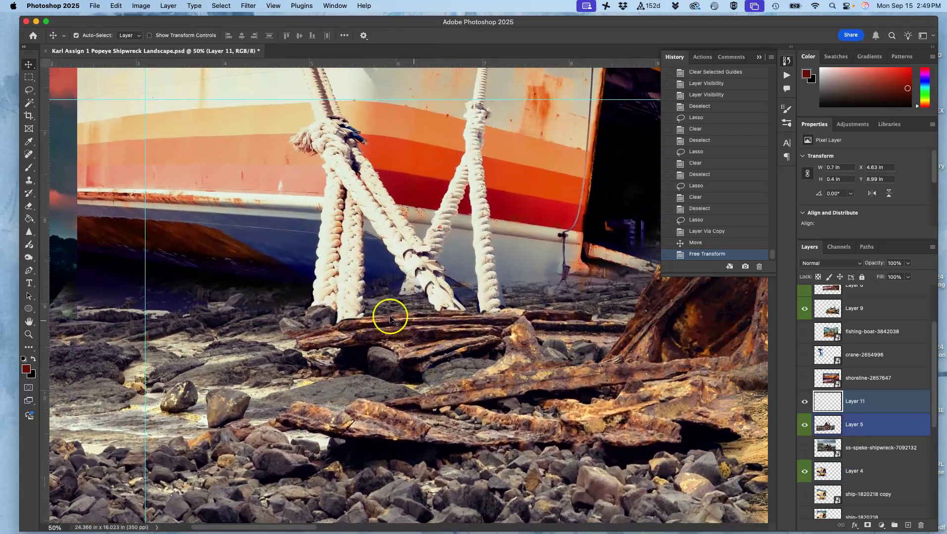
pyautogui.press('super+t')
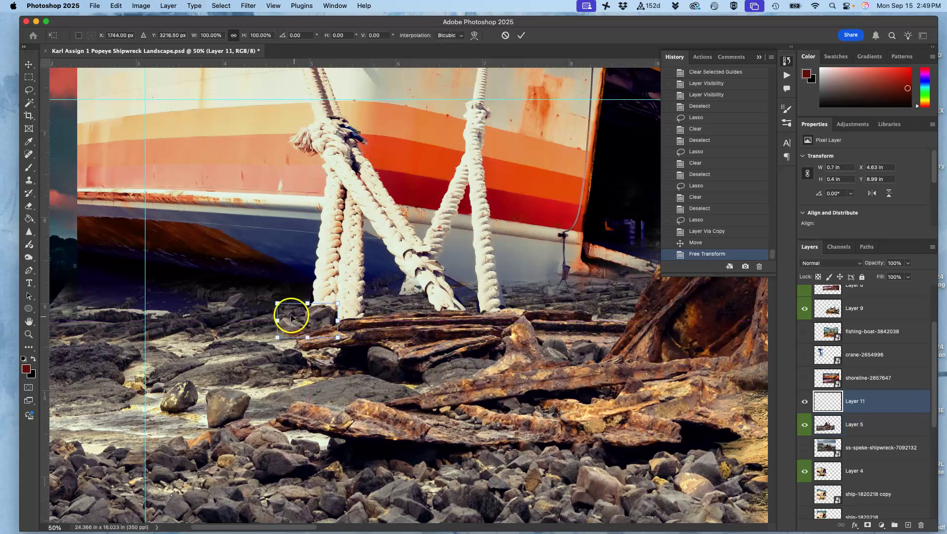
pyautogui.moveTo(275, 302); pyautogui.dragTo(288, 308)
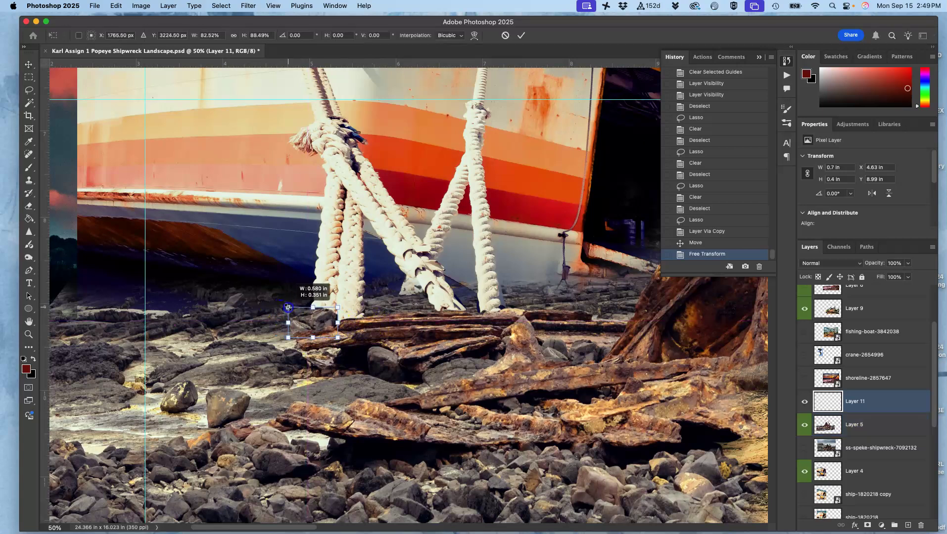
pyautogui.click(349, 325)
pyautogui.moveTo(340, 340); pyautogui.dragTo(339, 339)
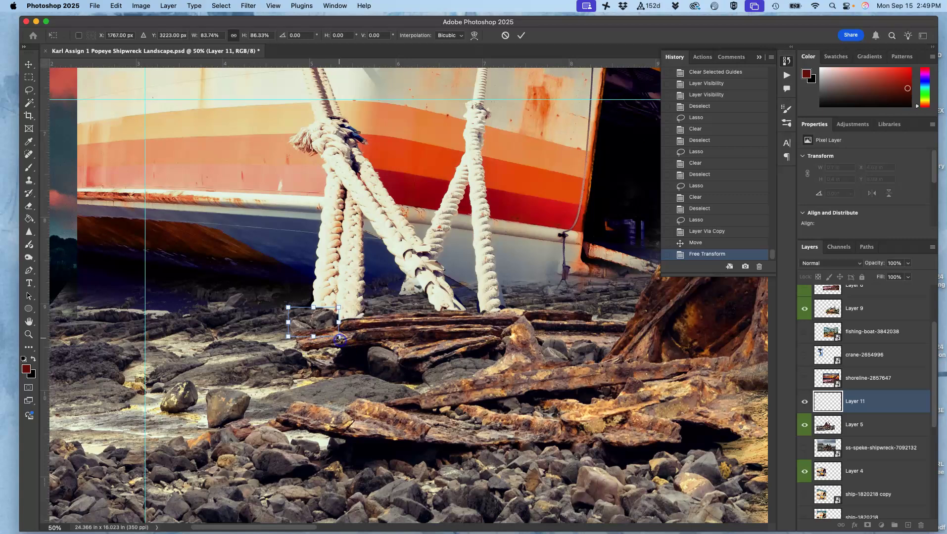
pyautogui.click(357, 382)
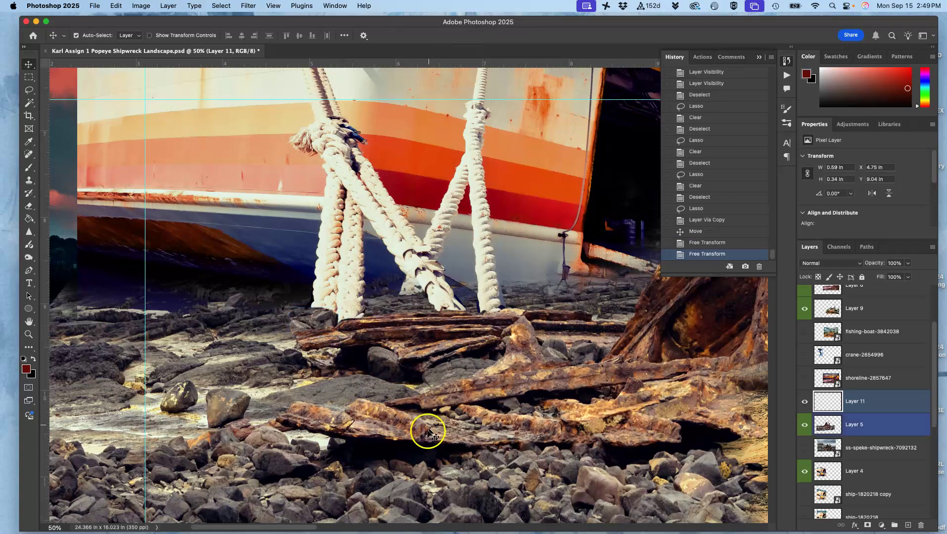
# - Examine the rope bases up close and check how the rocks blend within the whole composite
pyautogui.press('super+equal')
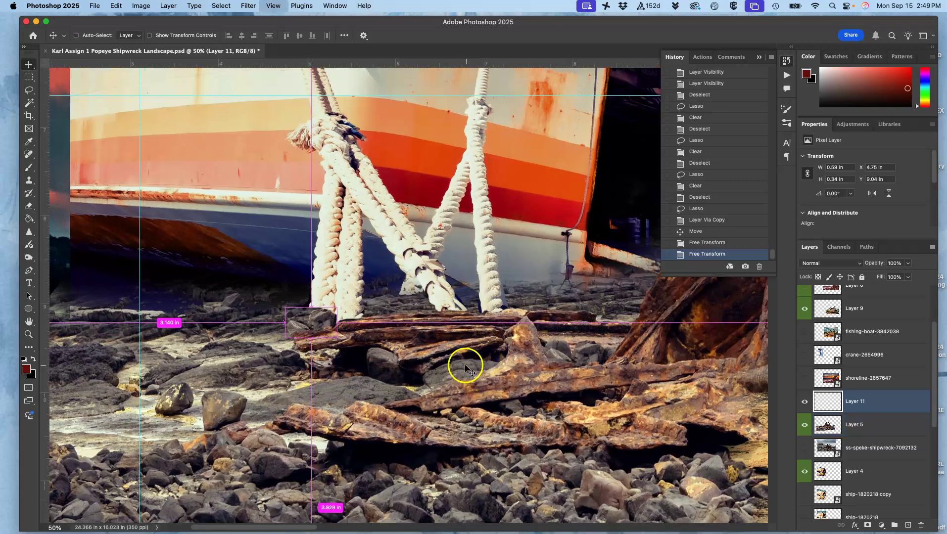
pyautogui.hscroll(3, 434, 376)
pyautogui.scroll(-1, 434, 376)
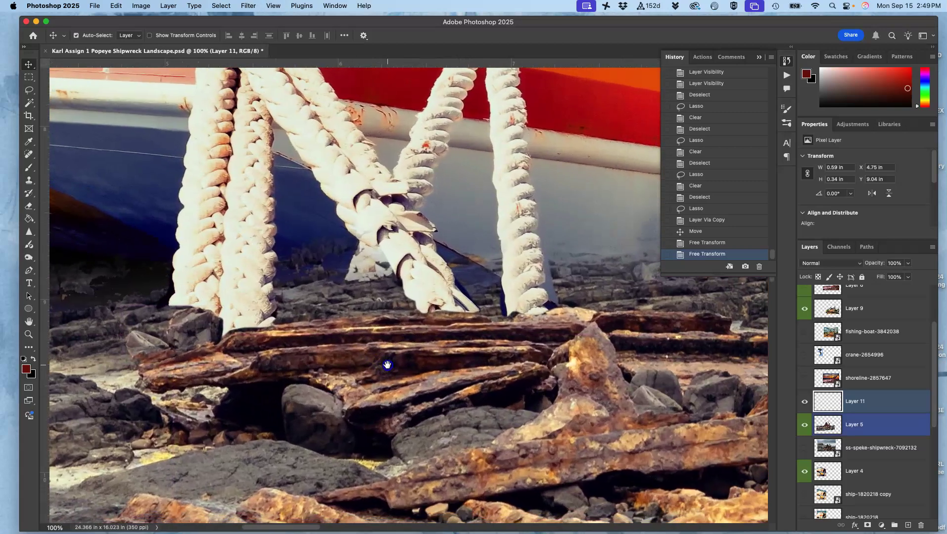
pyautogui.press('super+minus')
pyautogui.press('super+minus')
pyautogui.press('super+minus')
pyautogui.press('super+minus')
pyautogui.press('super+minus')
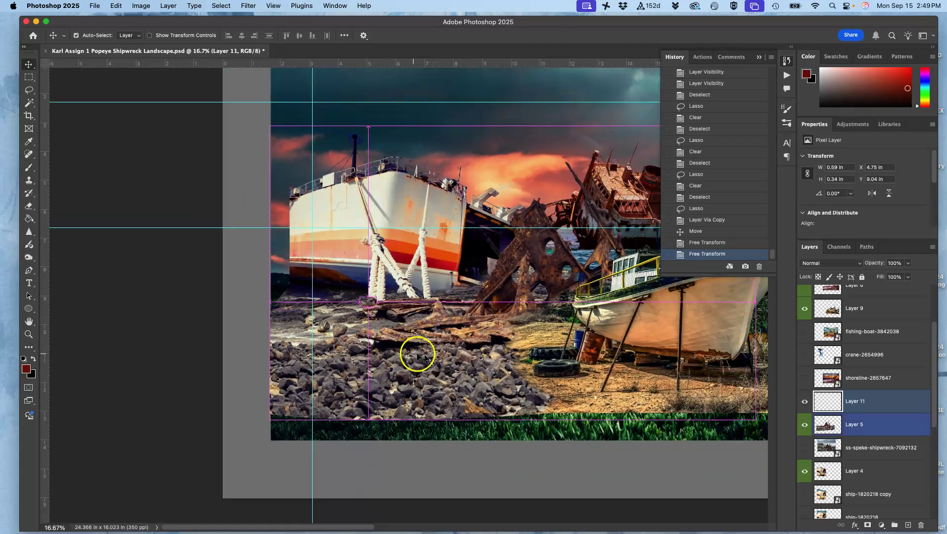
pyautogui.hscroll(10, 547, 378)
pyautogui.scroll(-1, 546, 377)
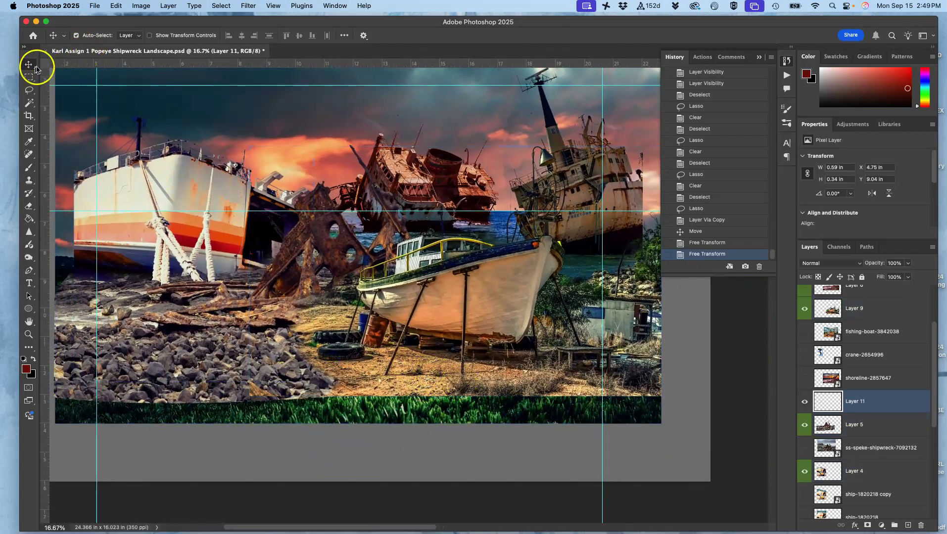
# - Bound the composite with horizontal guides, one at about 12.9 in just above the grass strip and one along the image's top edge
pyautogui.moveTo(339, 63); pyautogui.dragTo(366, 392)
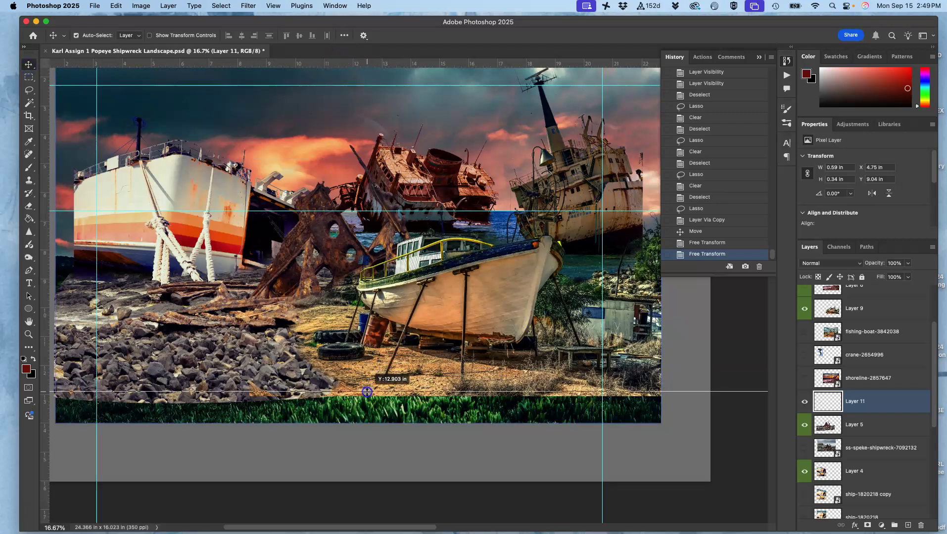
pyautogui.click(402, 192)
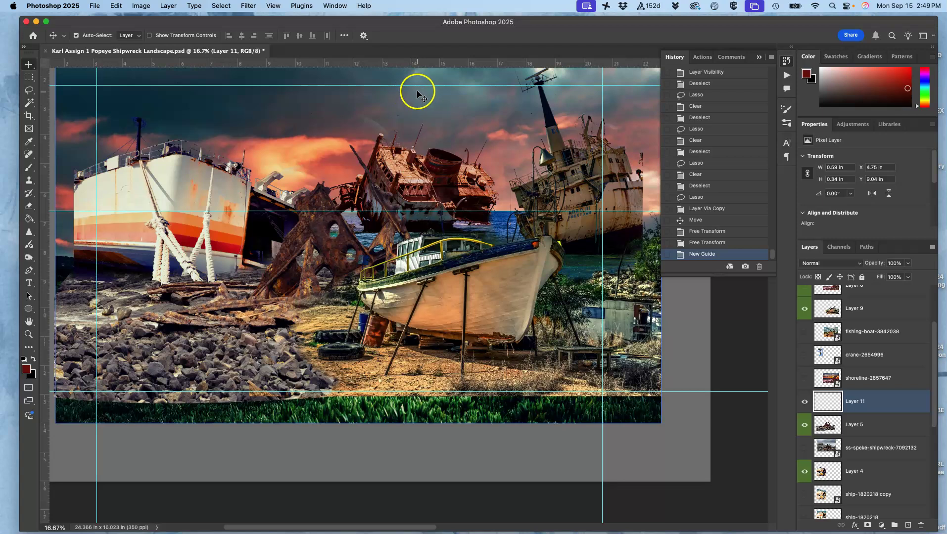
pyautogui.moveTo(413, 85); pyautogui.dragTo(413, 55)
pyautogui.moveTo(433, 146)
pyautogui.mouseDown()
pyautogui.moveTo(433, 307)
pyautogui.moveTo(435, 144)
pyautogui.mouseUp()
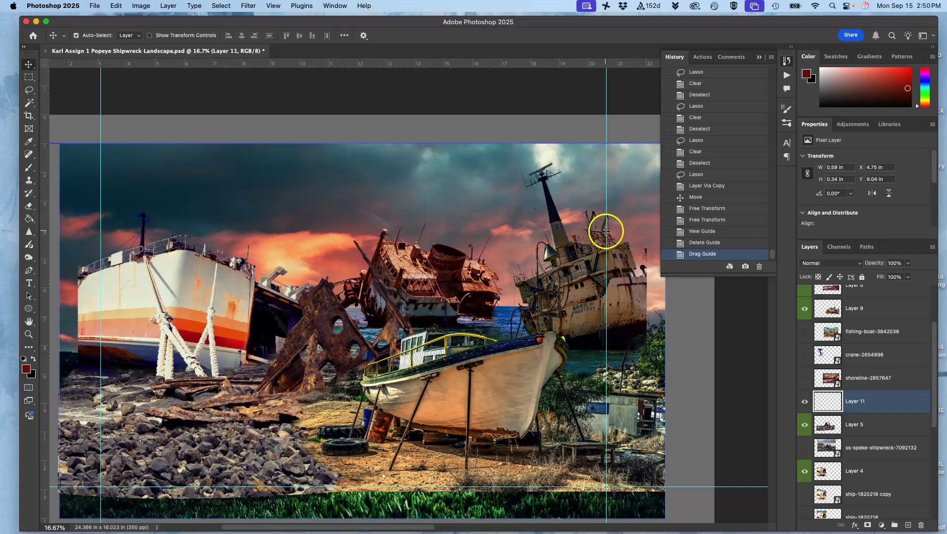
# - Move the vertical guides outward to the right edge of the distant tan ship and the left edge of the white ship's hull
pyautogui.moveTo(606, 189); pyautogui.dragTo(644, 187)
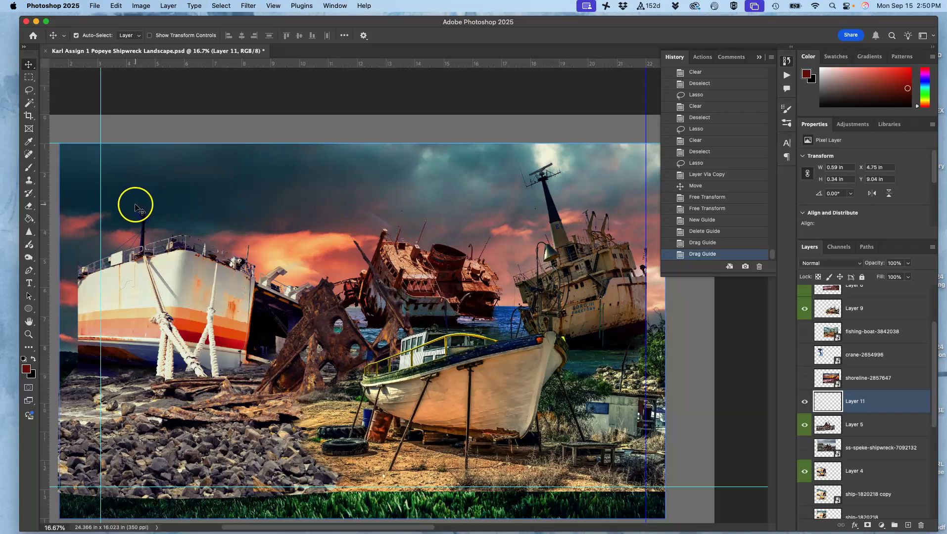
pyautogui.moveTo(100, 194); pyautogui.dragTo(79, 198)
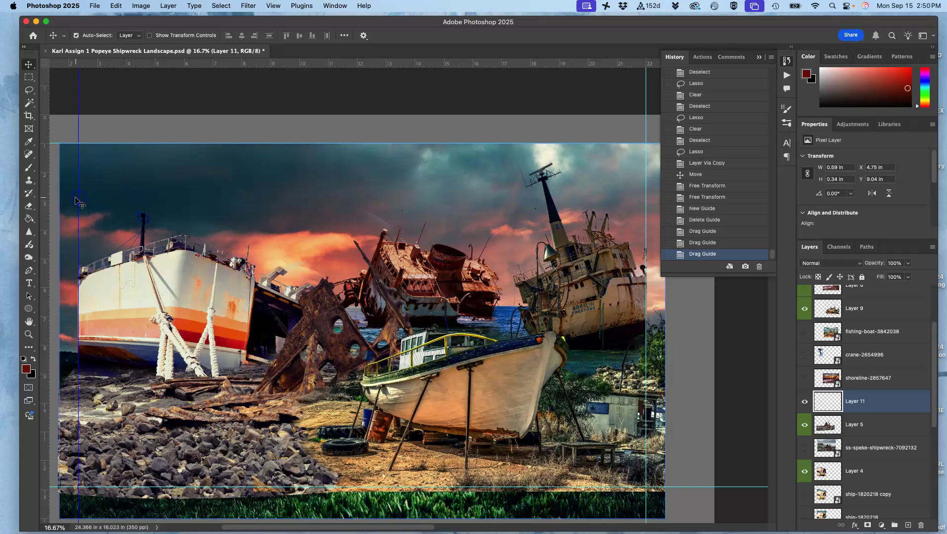
pyautogui.keyDown('shift'); pyautogui.click(205, 380); pyautogui.keyUp('shift')
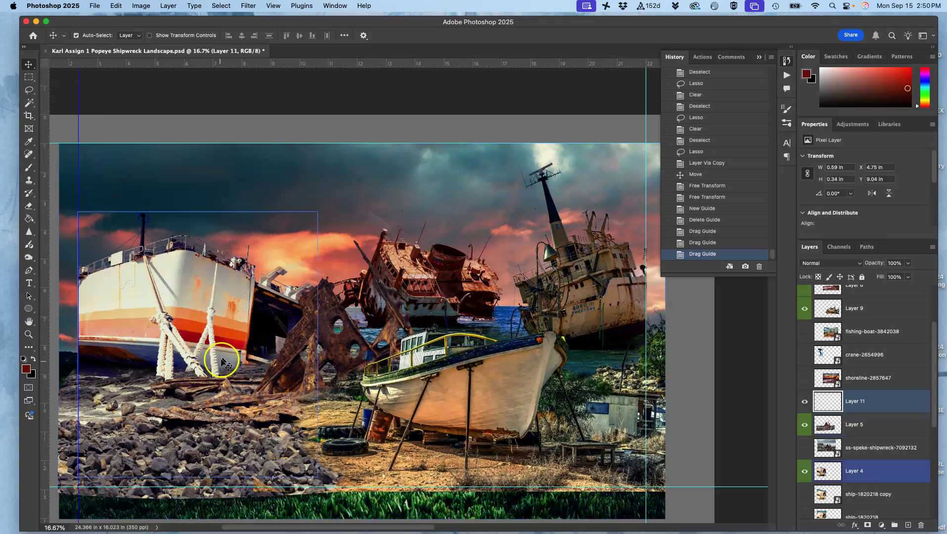
# - Examine up close how the left vertical guide lines up with the white ship's hull edge
pyautogui.press('super+equal')
pyautogui.press('super+equal')
pyautogui.press('super+equal')
pyautogui.moveTo(207, 311); pyautogui.dragTo(569, 256)
pyautogui.moveTo(372, 274); pyautogui.dragTo(319, 258)
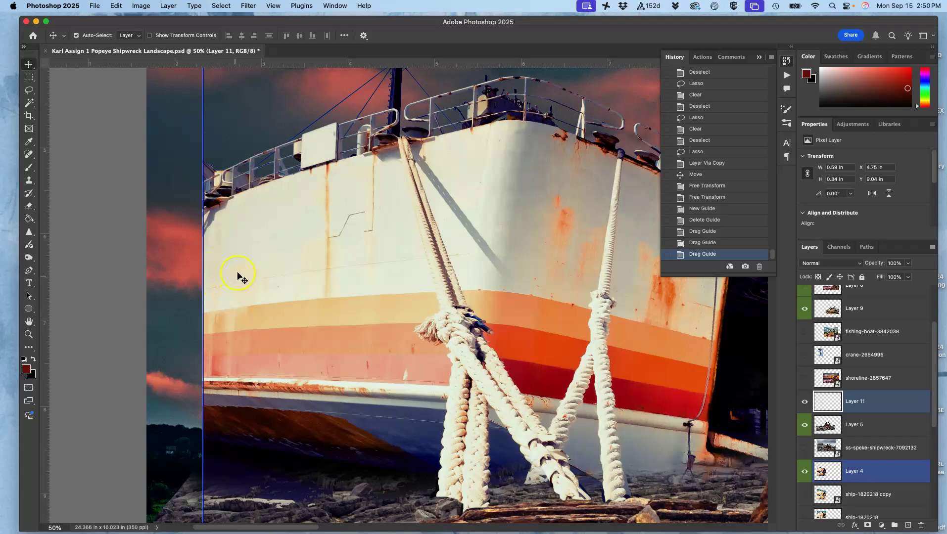
pyautogui.press('super+minus')
pyautogui.press('super+minus')
pyautogui.press('super+minus')
pyautogui.moveTo(444, 270); pyautogui.dragTo(213, 212)
# - Crop the document to the four guides, about 19.68 by 11.91 in, and hide the guides
pyautogui.press('super+minus')
pyautogui.press('super+minus')
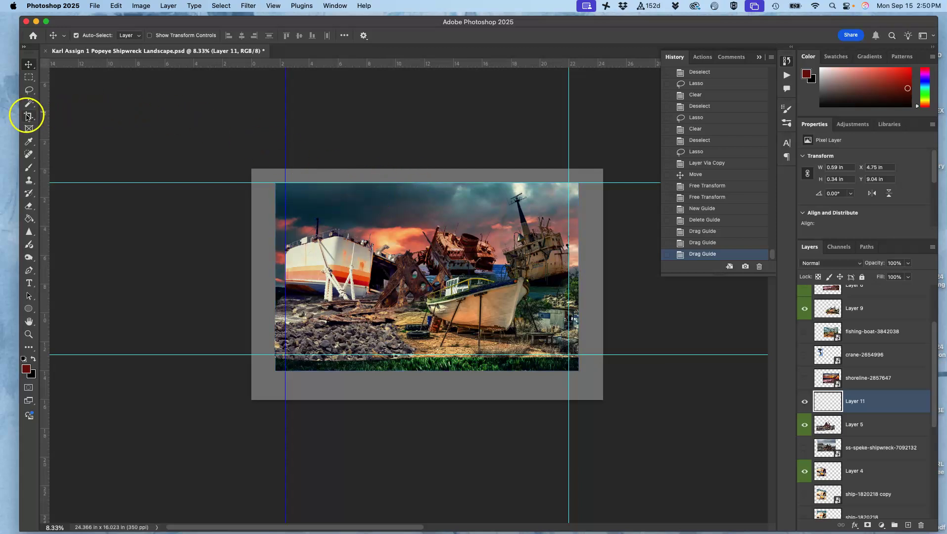
pyautogui.click(28, 115)
pyautogui.moveTo(251, 170); pyautogui.dragTo(266, 177)
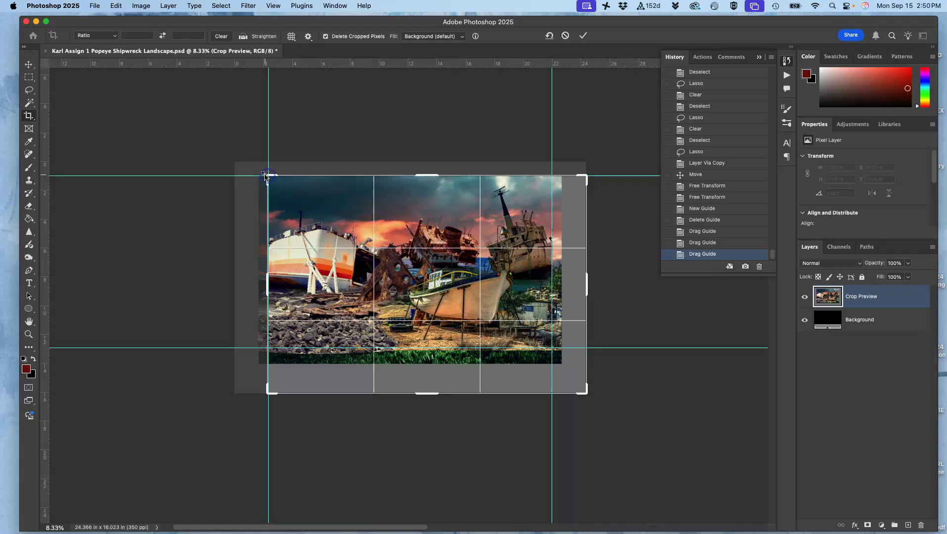
pyautogui.moveTo(583, 389); pyautogui.dragTo(566, 370)
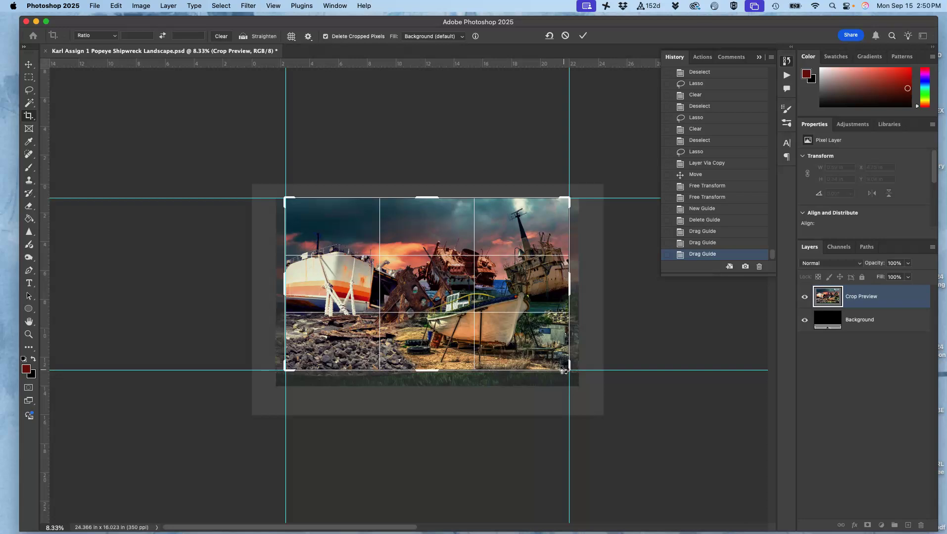
pyautogui.press('Return')
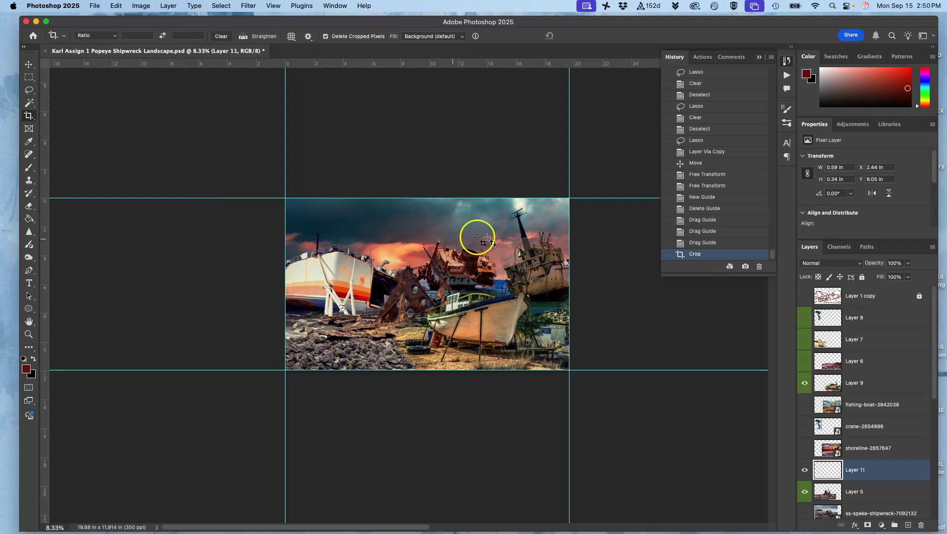
pyautogui.press('super+semicolon')
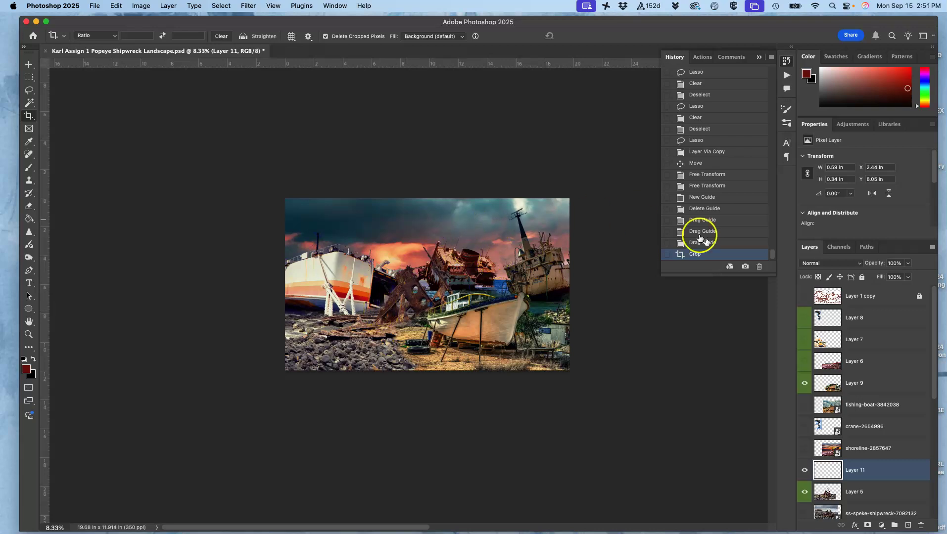
# - Inspect the beached boat and background ships up close, and review the whole cropped composite
pyautogui.press('super+equal')
pyautogui.moveTo(634, 296); pyautogui.dragTo(486, 313)
pyautogui.press('super+equal')
pyautogui.press('super+equal')
pyautogui.press('super+equal')
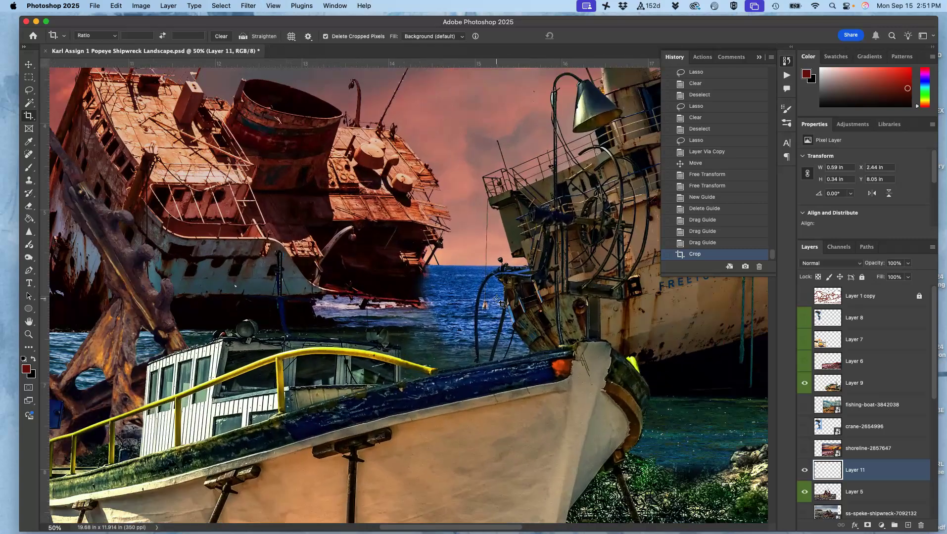
pyautogui.press('super+minus')
pyautogui.press('super+minus')
pyautogui.press('super+minus')
pyautogui.press('super+minus')
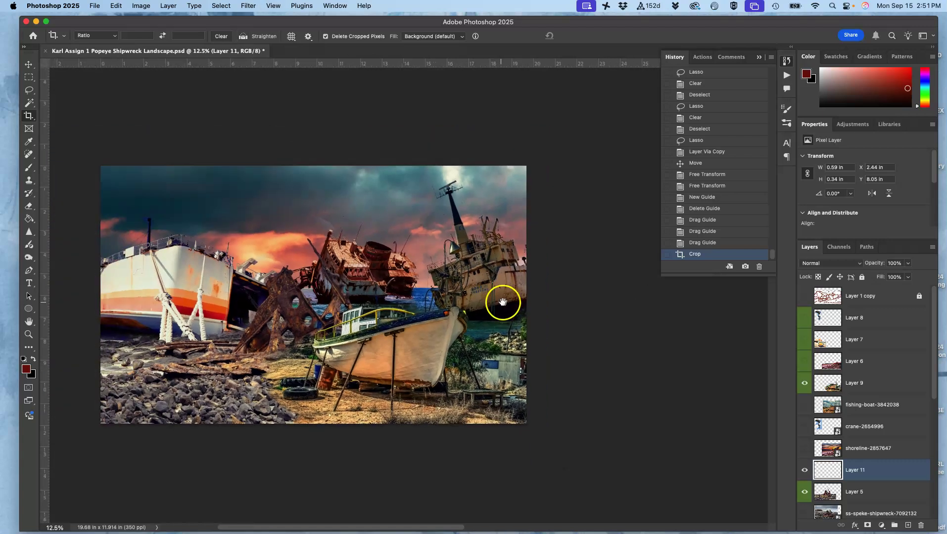
pyautogui.moveTo(503, 302); pyautogui.dragTo(588, 291)
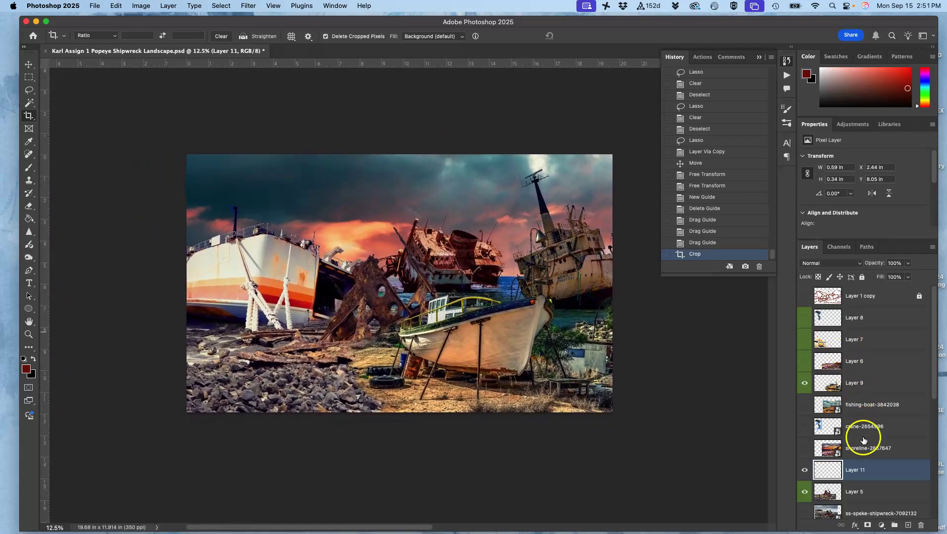
# - Adjust the Yellows on Layer 9 with Hue/Saturation to Hue -12, Saturation -21 and Lightness +31, and compare before and after
pyautogui.click(805, 386)
pyautogui.click(804, 385)
pyautogui.click(854, 383)
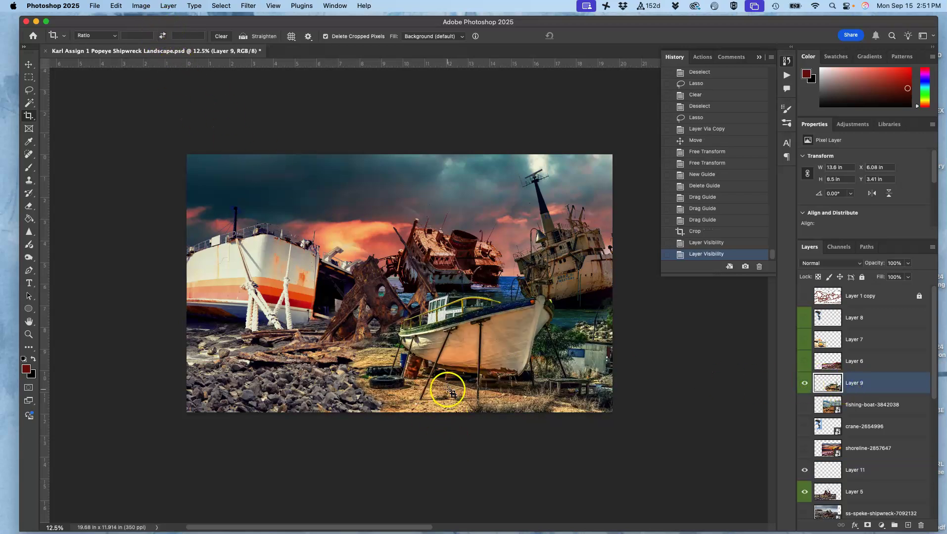
pyautogui.click(142, 6)
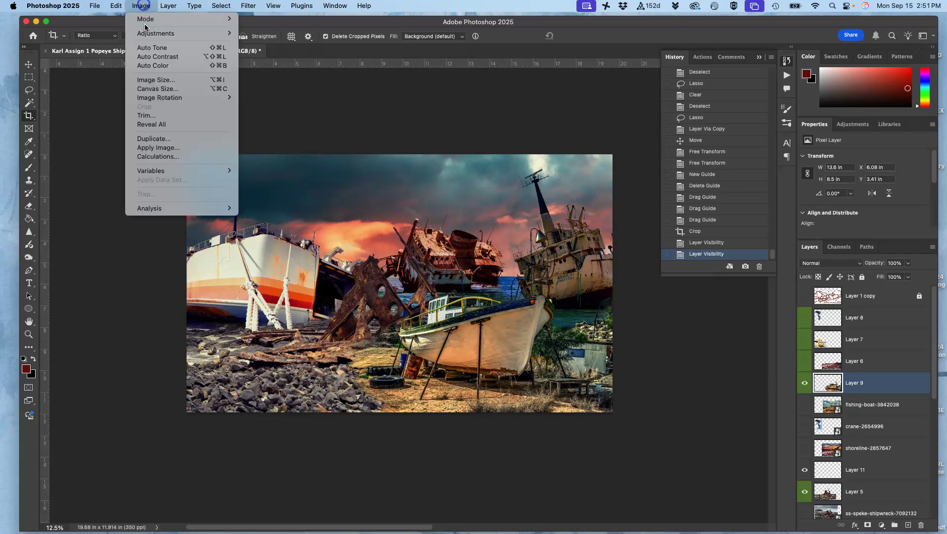
pyautogui.moveTo(149, 33)
pyautogui.click(268, 85)
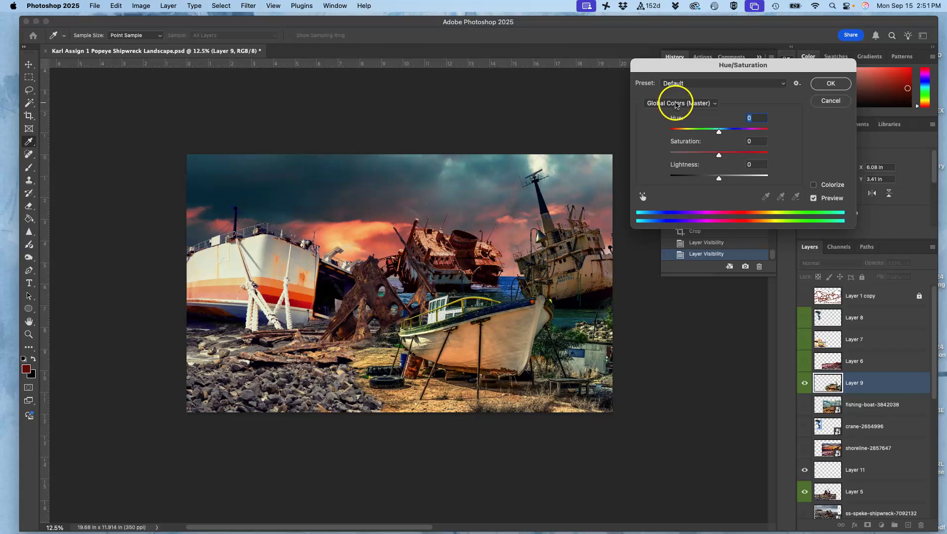
pyautogui.click(676, 104)
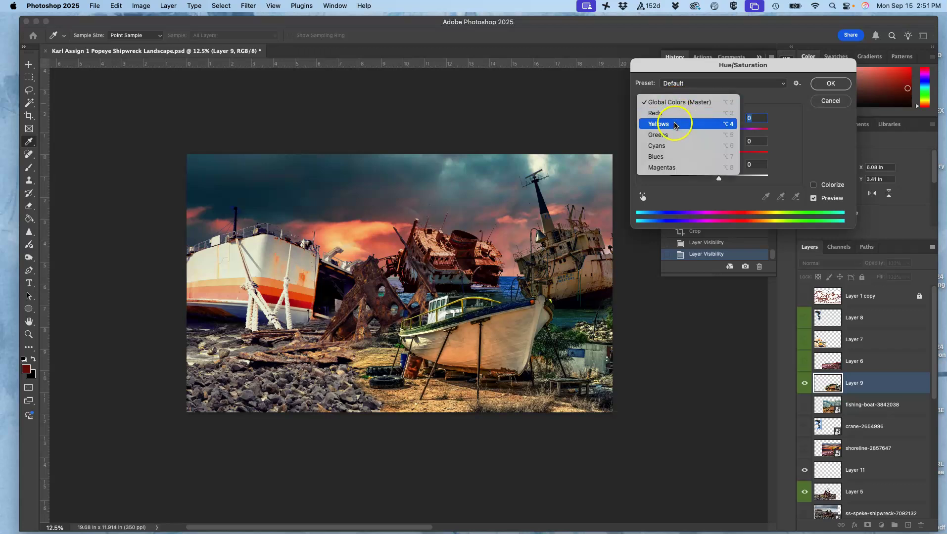
pyautogui.click(672, 126)
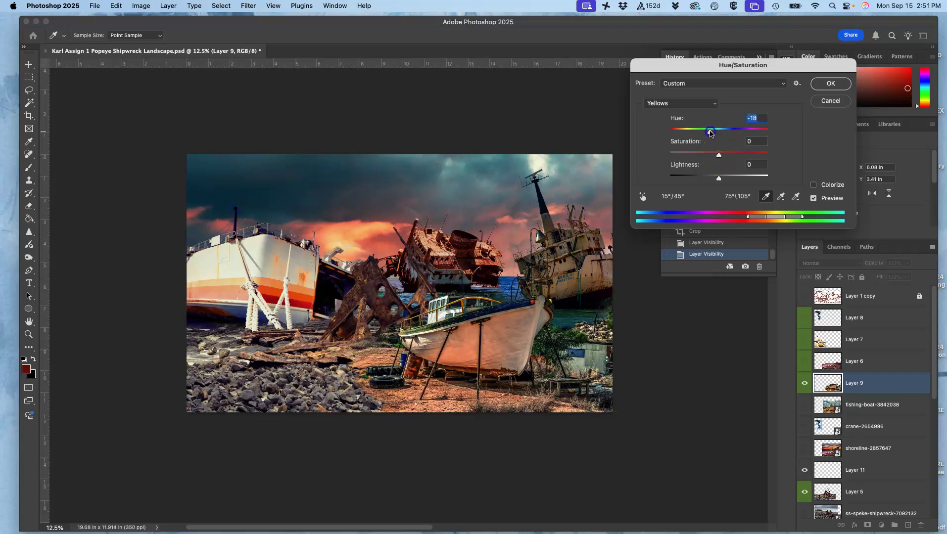
pyautogui.click(720, 179)
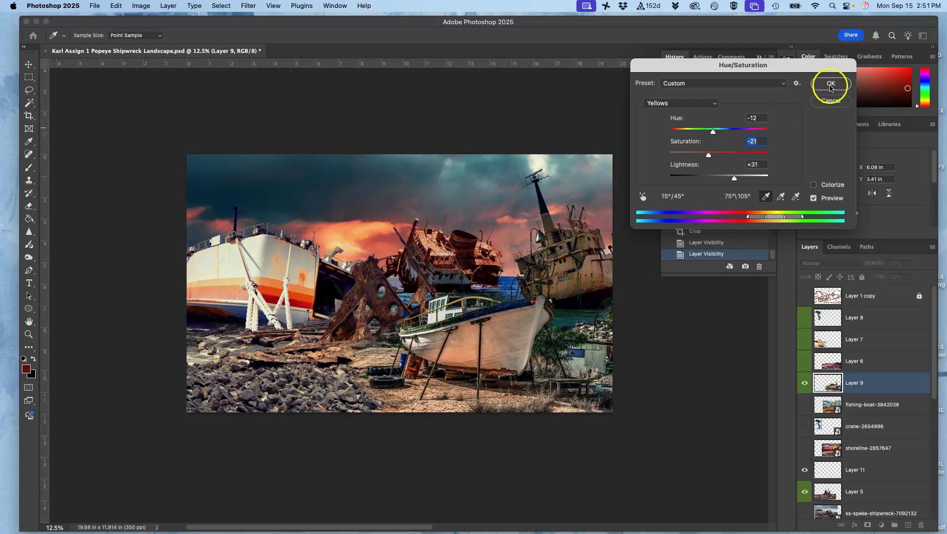
pyautogui.click(831, 84)
pyautogui.click(717, 242)
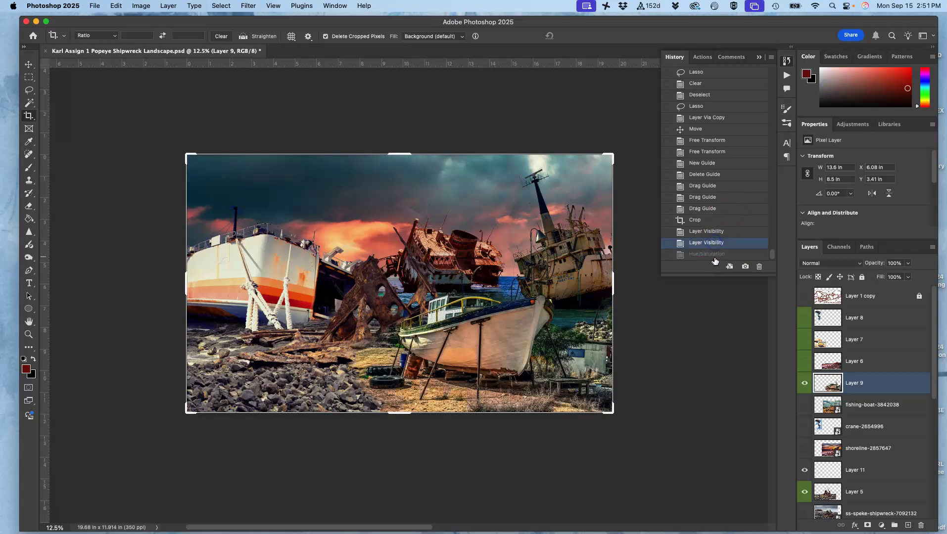
pyautogui.click(714, 254)
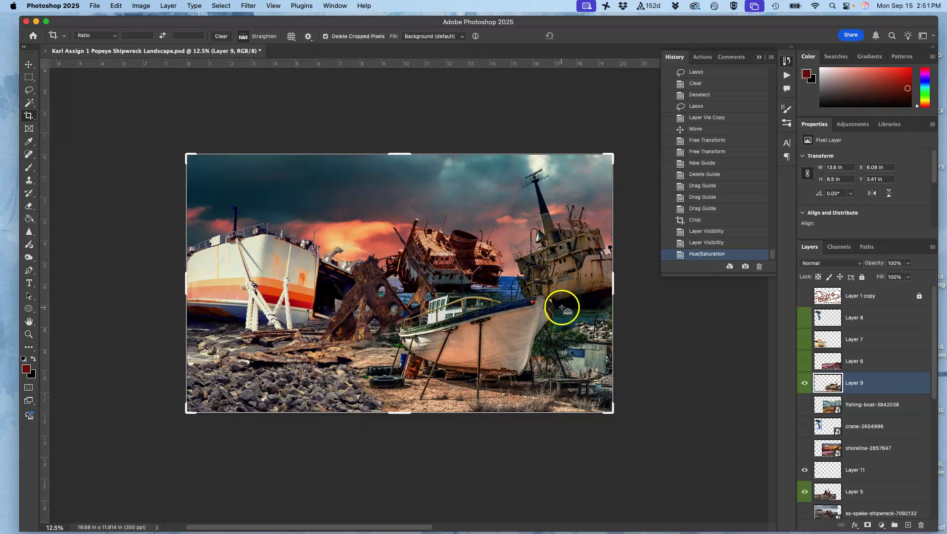
# - Save the shipwreck landscape document and reveal the desktop
pyautogui.press('super+s')
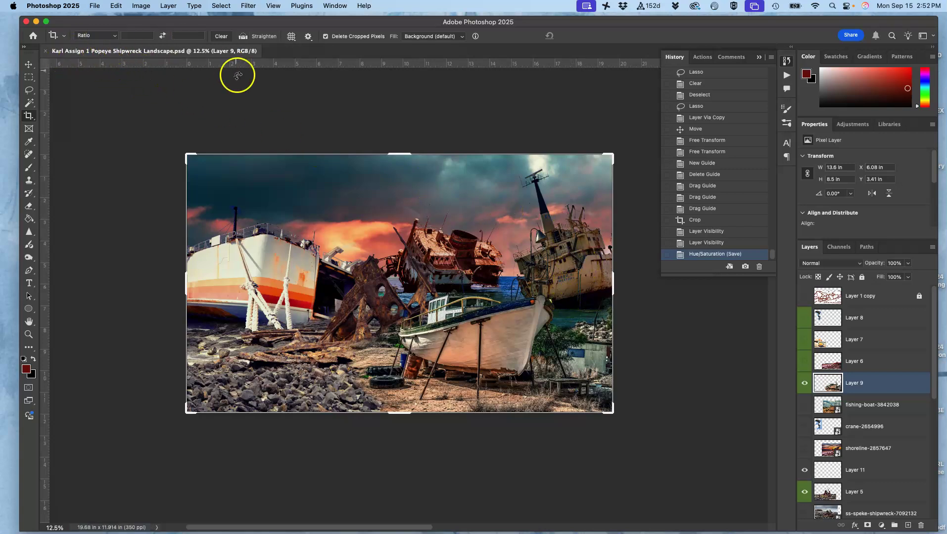
pyautogui.press('F11')
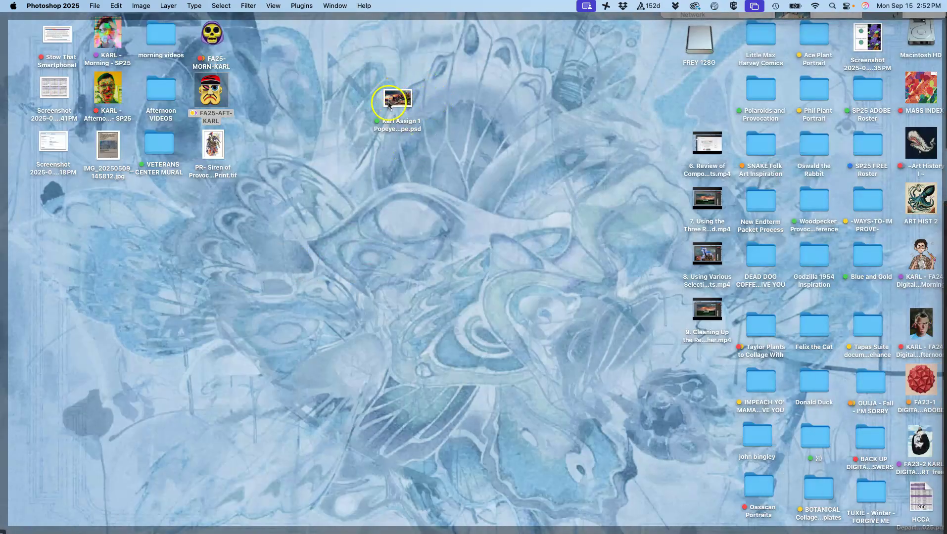
# - Save a copy of the shipwreck composite to the Desktop as a Progressive JPEG with Medium quality 7 and 3 scans
pyautogui.press('F11')
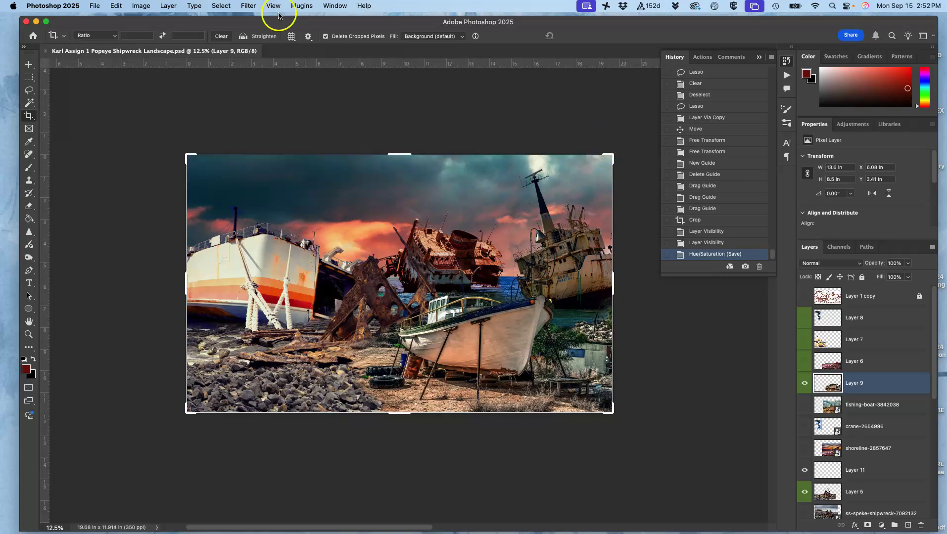
pyautogui.click(94, 7)
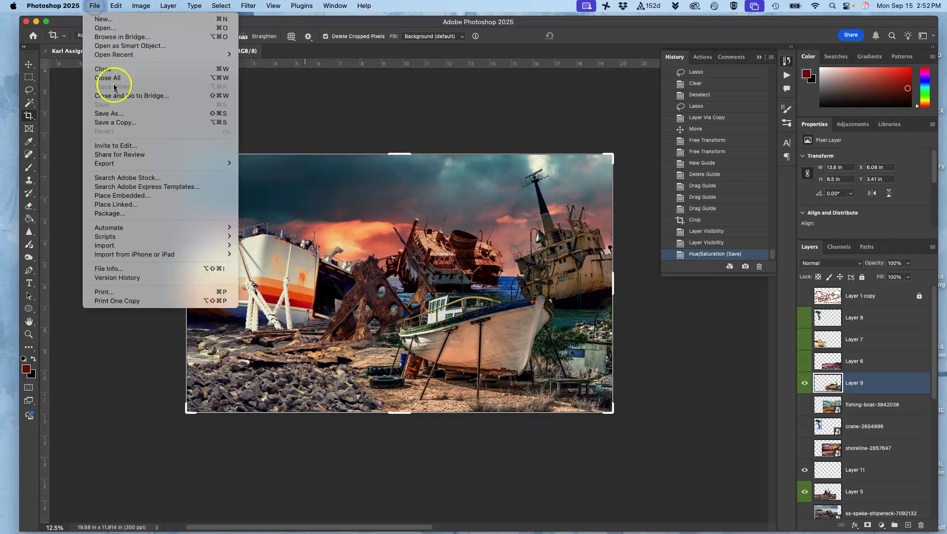
pyautogui.click(117, 125)
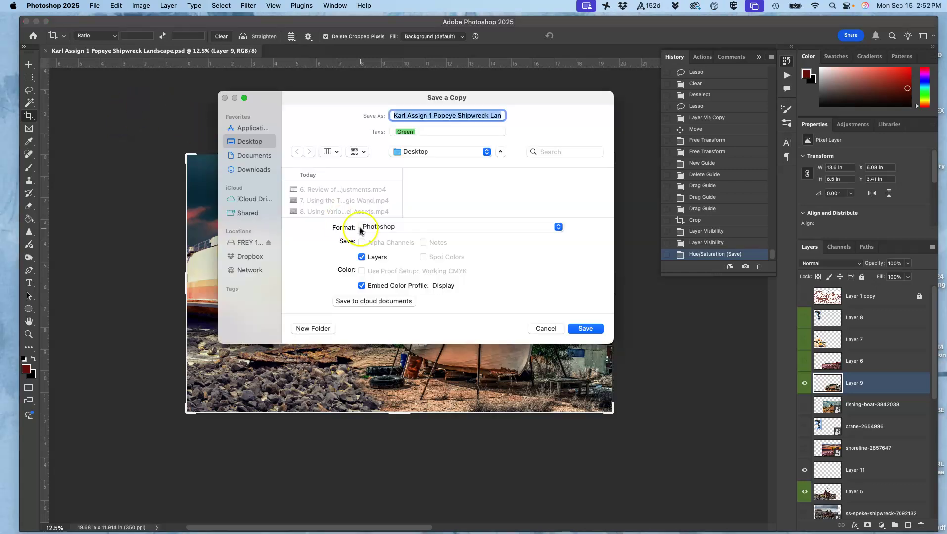
pyautogui.click(442, 231)
pyautogui.click(420, 314)
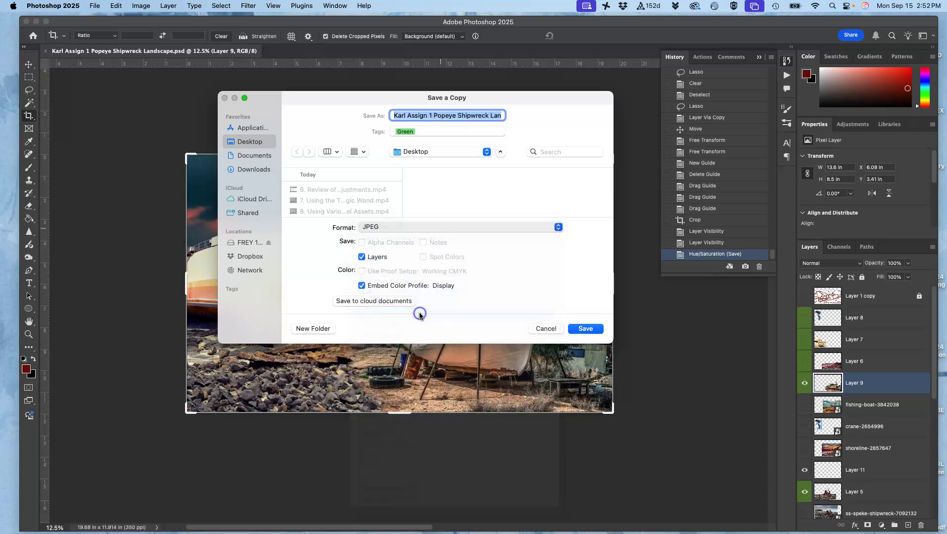
pyautogui.click(586, 331)
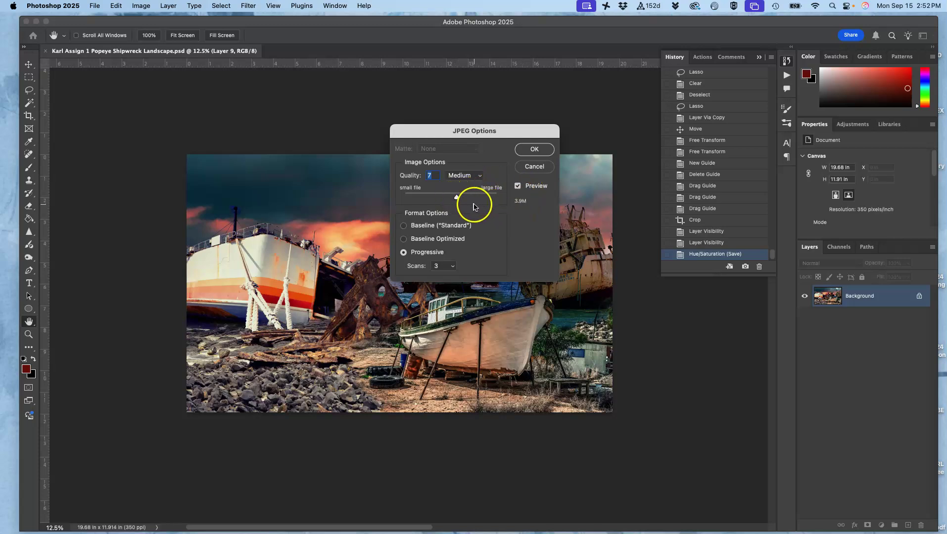
pyautogui.click(534, 150)
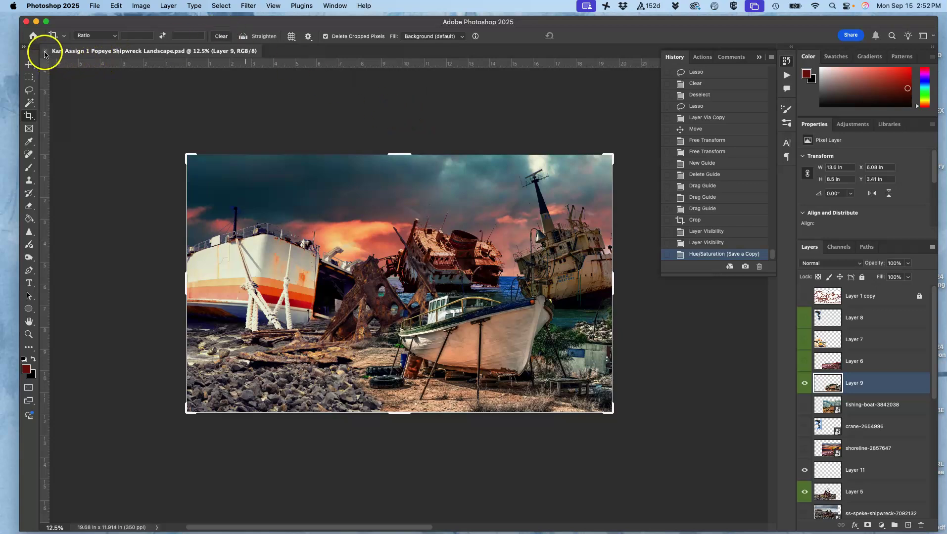
# - Close the document, place the exported JPEG beside the PSD on the desktop, and give it an orange tag
pyautogui.click(45, 51)
pyautogui.click(26, 22)
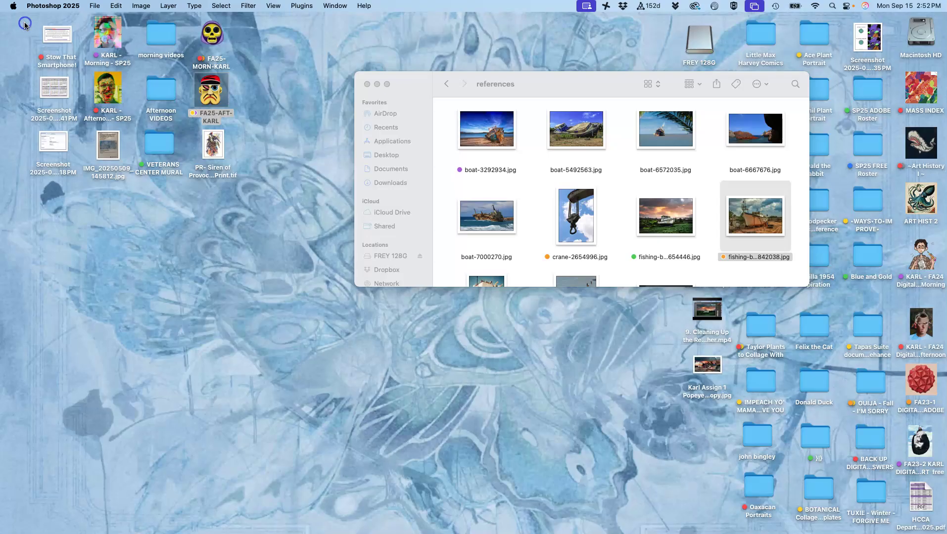
pyautogui.moveTo(406, 84); pyautogui.dragTo(295, 291)
pyautogui.moveTo(717, 369); pyautogui.dragTo(466, 91)
pyautogui.rightClick(466, 90)
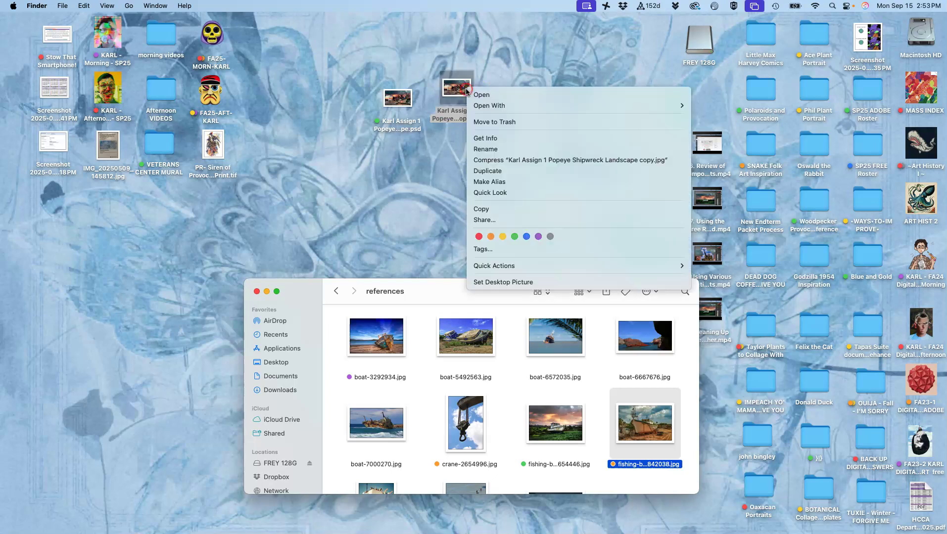
pyautogui.click(489, 237)
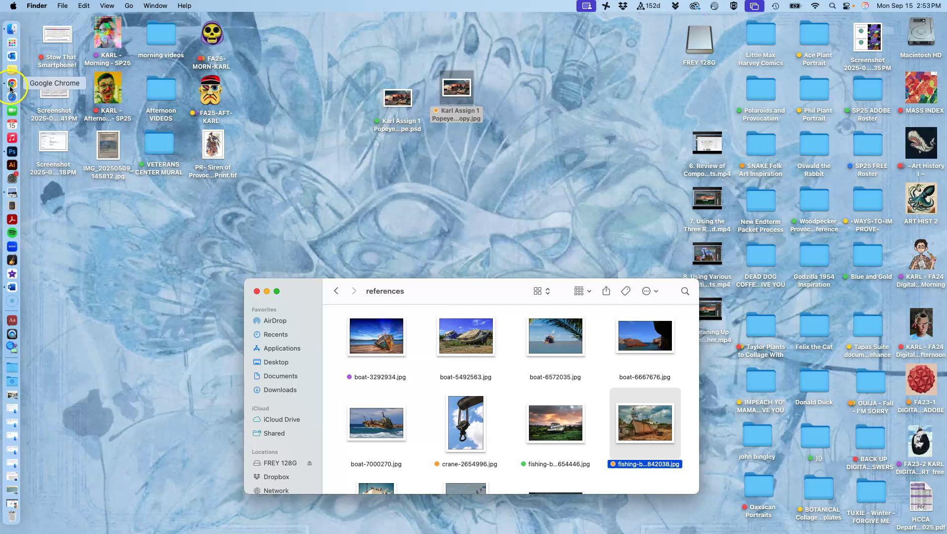
# - Switch to Chrome and open the instructor example reply in the Assignment #1 (Fantasy Landscape Composite) discussion for editing
pyautogui.click(11, 87)
pyautogui.scroll(-15, 454, 279)
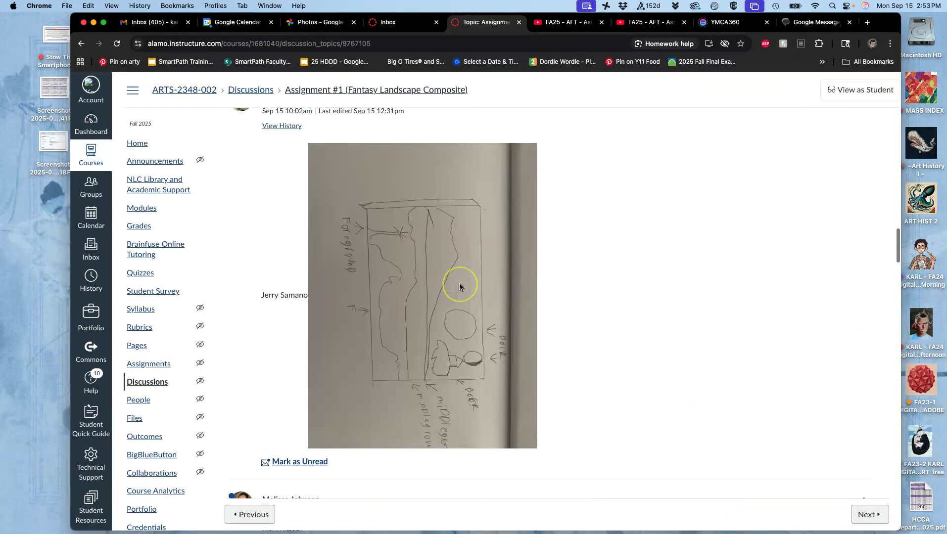
pyautogui.scroll(10, 460, 284)
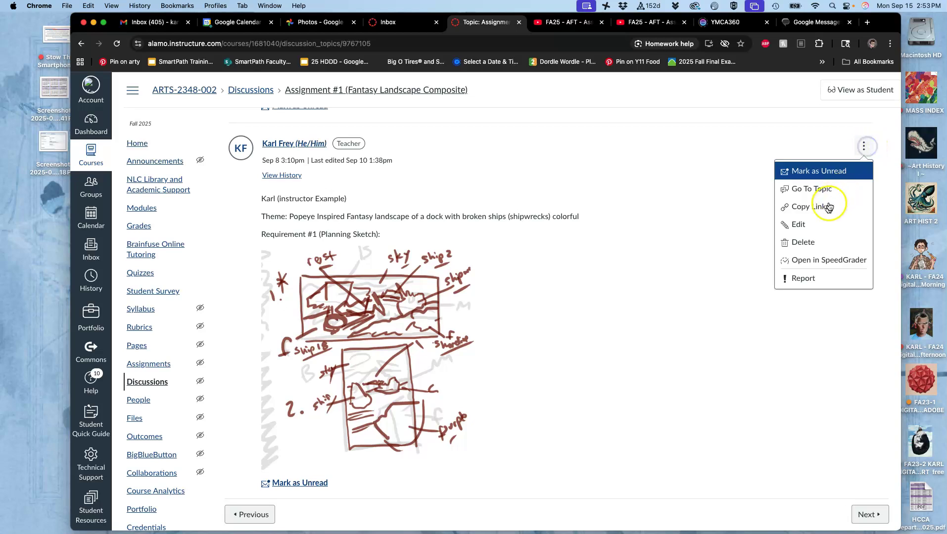
pyautogui.click(809, 230)
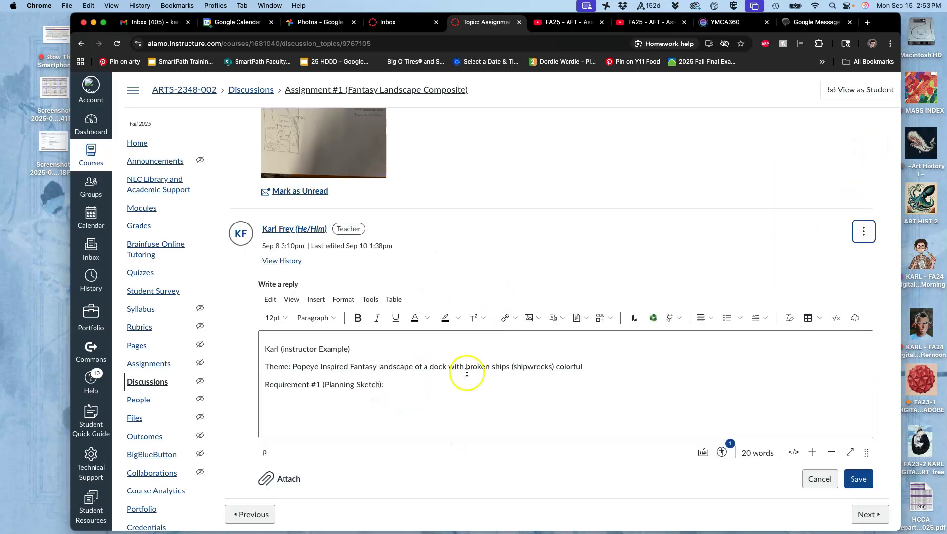
pyautogui.hotkey('ctrl', 'a')
pyautogui.press('BackSpace')
pyautogui.press('super+z')
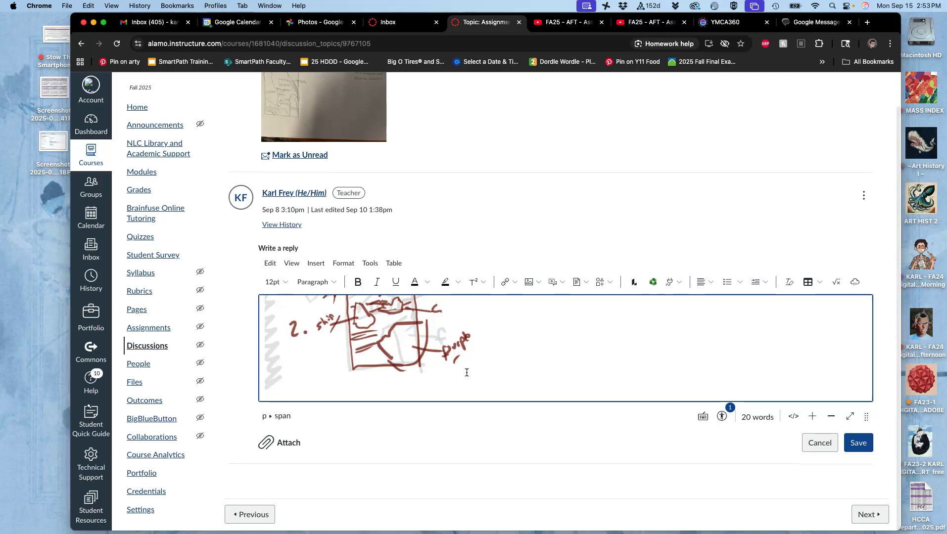
# - Copy the "Requirement #1 (Planning Sketch):" line and paste it below the planning sketch in the reply
pyautogui.scroll(5, 465, 373)
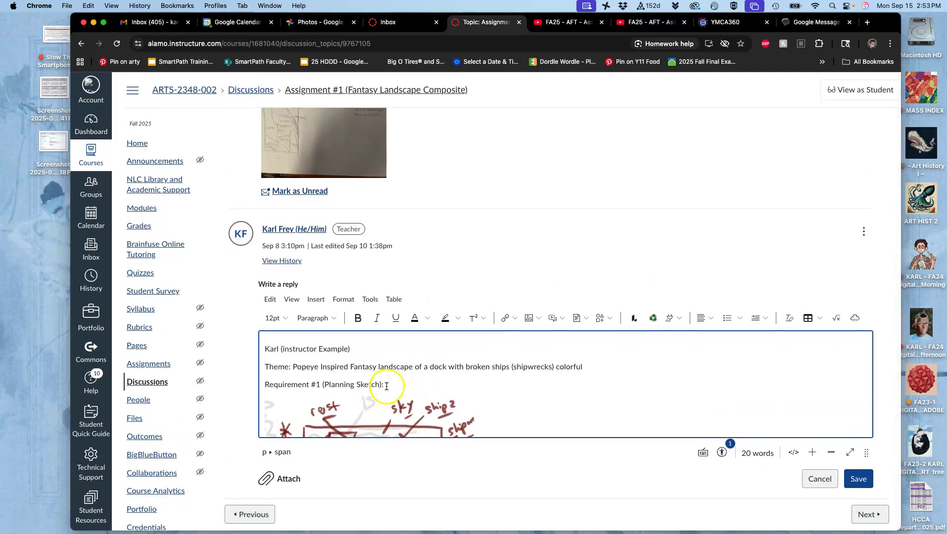
pyautogui.tripleClick(299, 378)
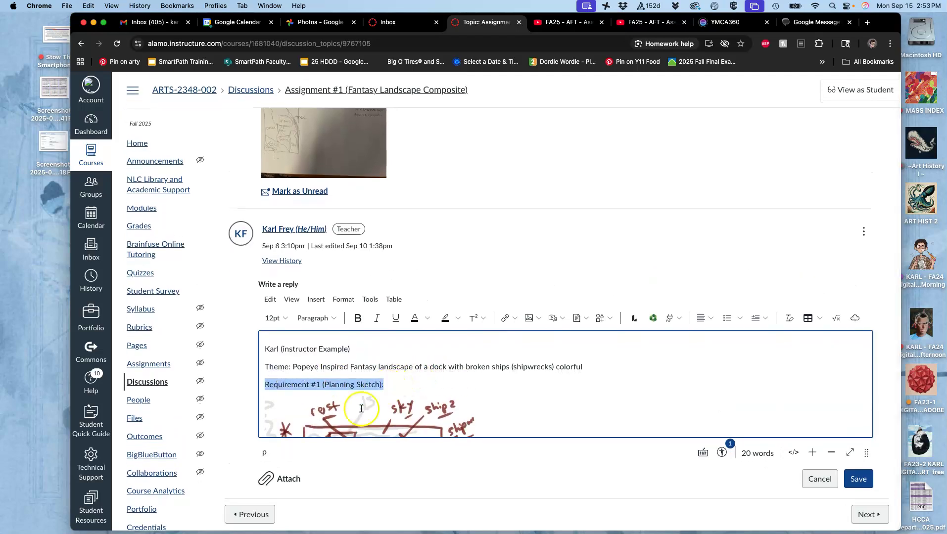
pyautogui.scroll(-3, 380, 401)
pyautogui.click(488, 407)
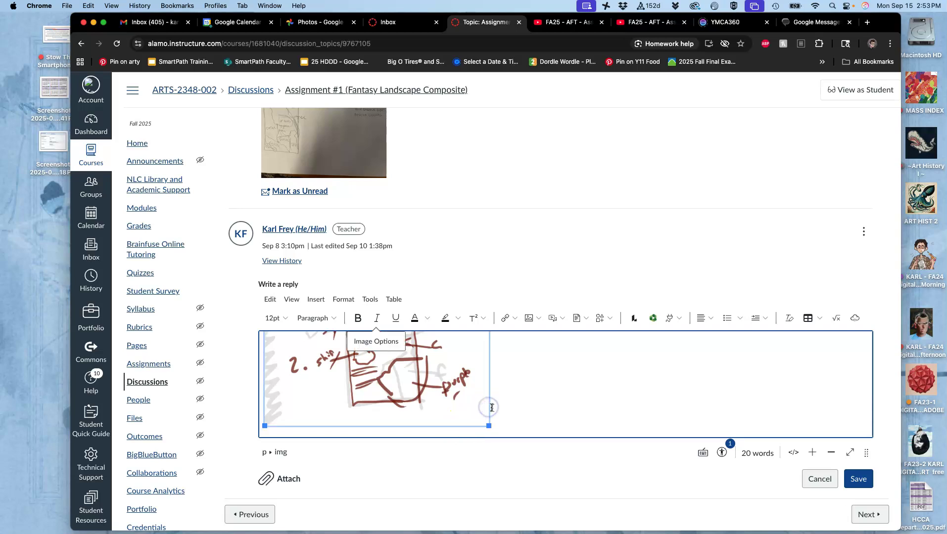
pyautogui.click(493, 411)
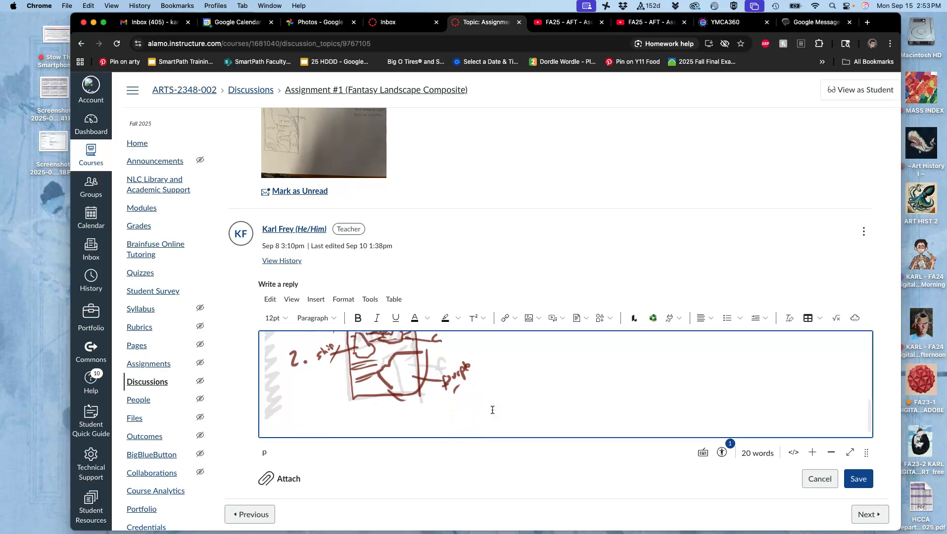
pyautogui.press('super+v')
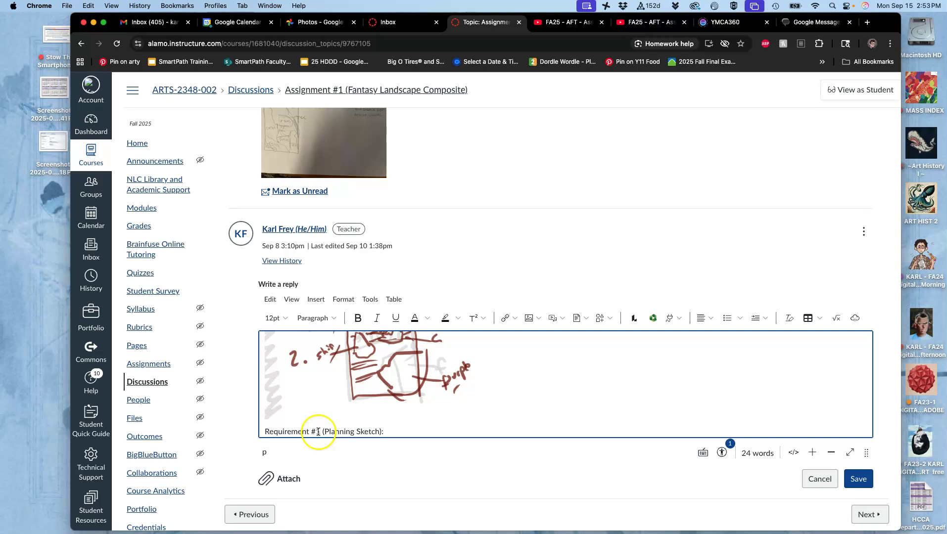
# - Change the copied line to "Requirement #2 (The 'Finished' Composite Landscape as best I could do by deadline):" and start a new line below
pyautogui.moveTo(318, 432); pyautogui.dragTo(317, 424)
pyautogui.write('2')
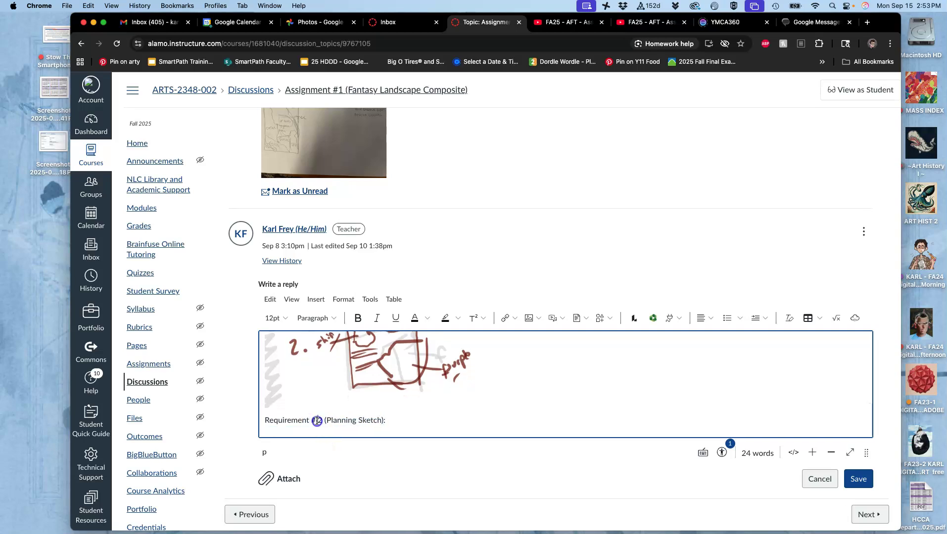
pyautogui.click(329, 423)
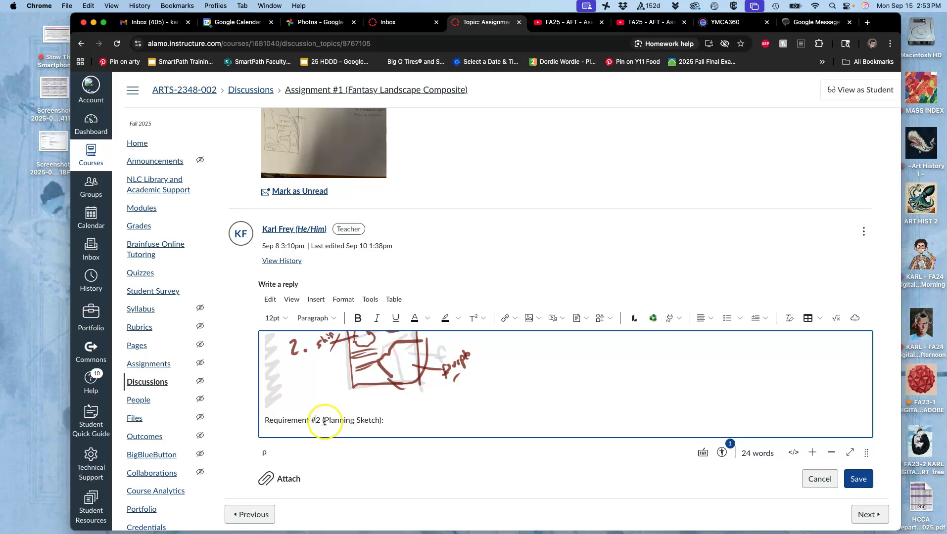
pyautogui.moveTo(327, 422); pyautogui.dragTo(364, 428)
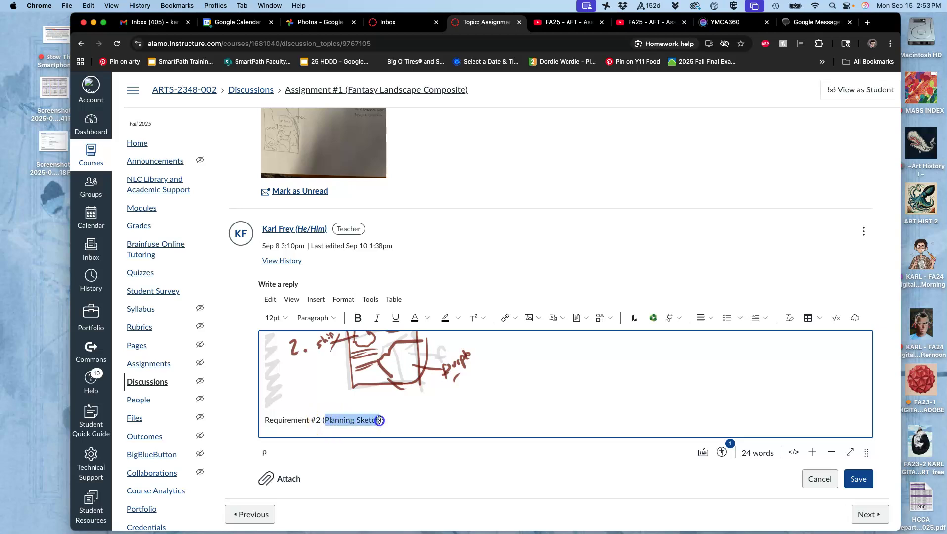
pyautogui.write('The')
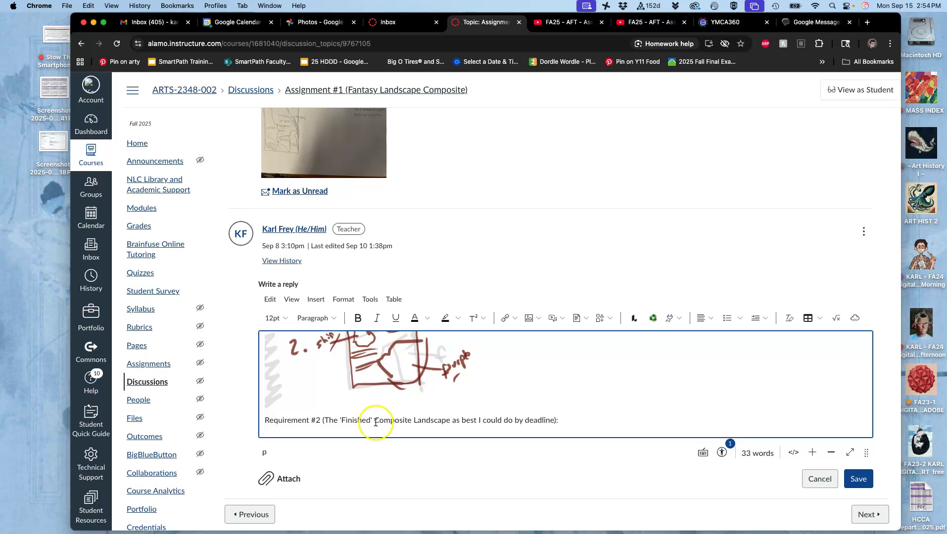
pyautogui.press('Return')
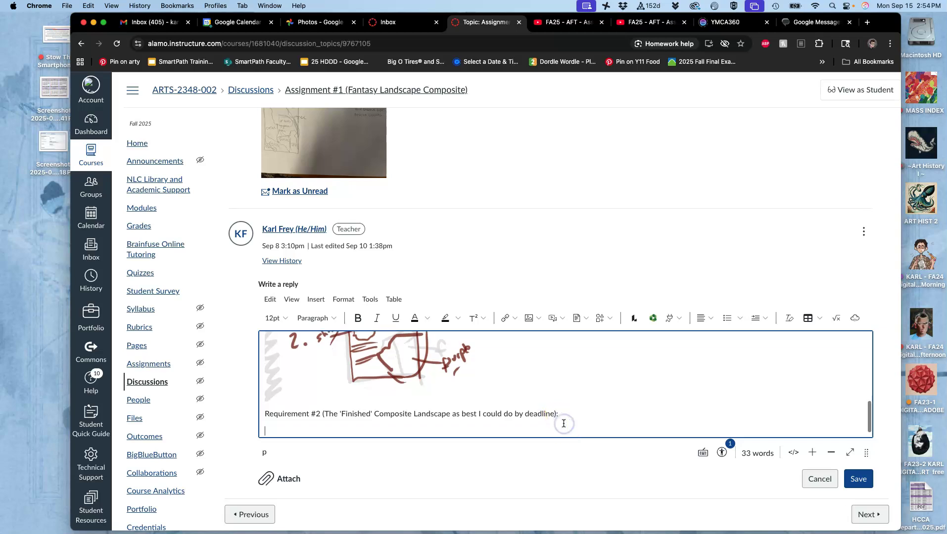
# - Insert the shipwreck JPEG from the desktop into the reply below the Requirement #2 line, moving the browser window aside and back
pyautogui.moveTo(115, 13); pyautogui.dragTo(586, 41)
pyautogui.moveTo(455, 88); pyautogui.dragTo(736, 448)
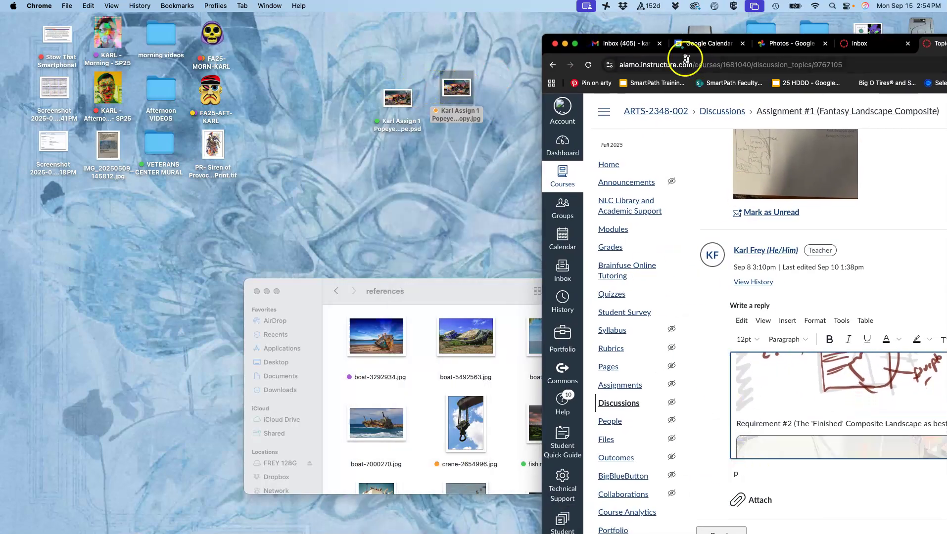
pyautogui.moveTo(590, 43); pyautogui.dragTo(133, 13)
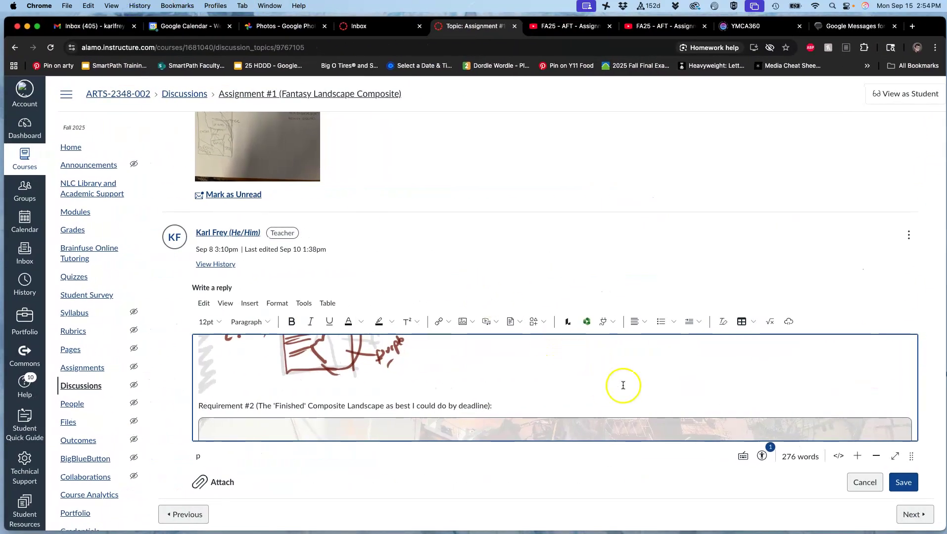
# - Shrink the inserted composite image to a little over half the editor's width and save the edited reply
pyautogui.scroll(-1, 727, 419)
pyautogui.scroll(-1, 726, 419)
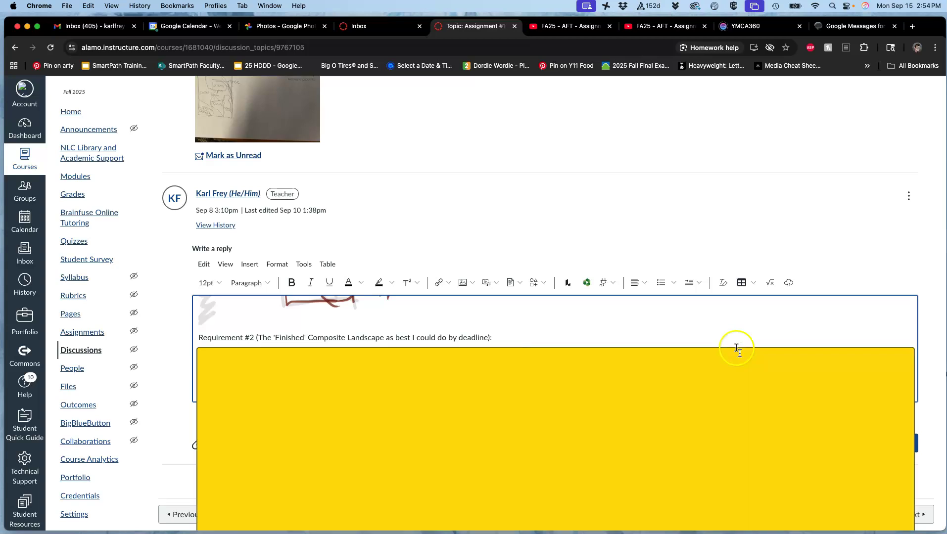
pyautogui.click(829, 372)
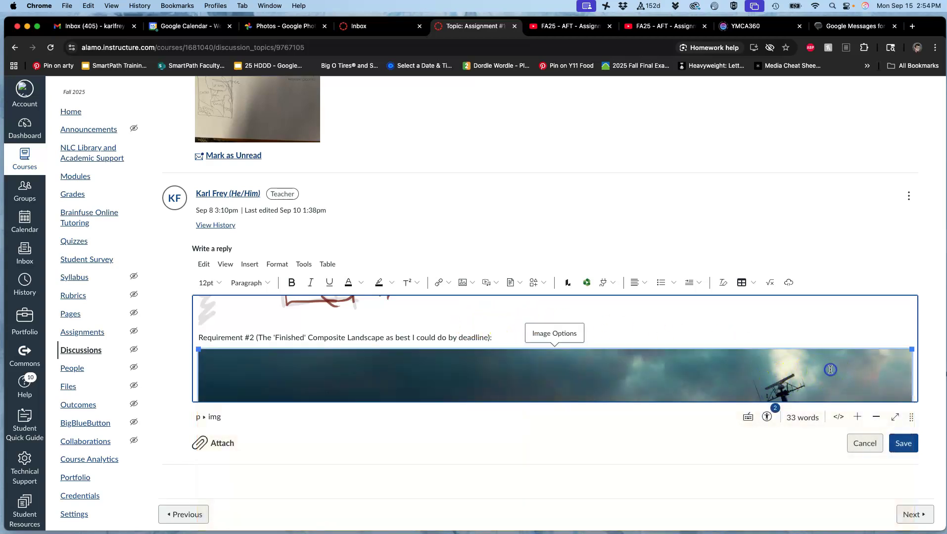
pyautogui.moveTo(913, 350); pyautogui.dragTo(592, 372)
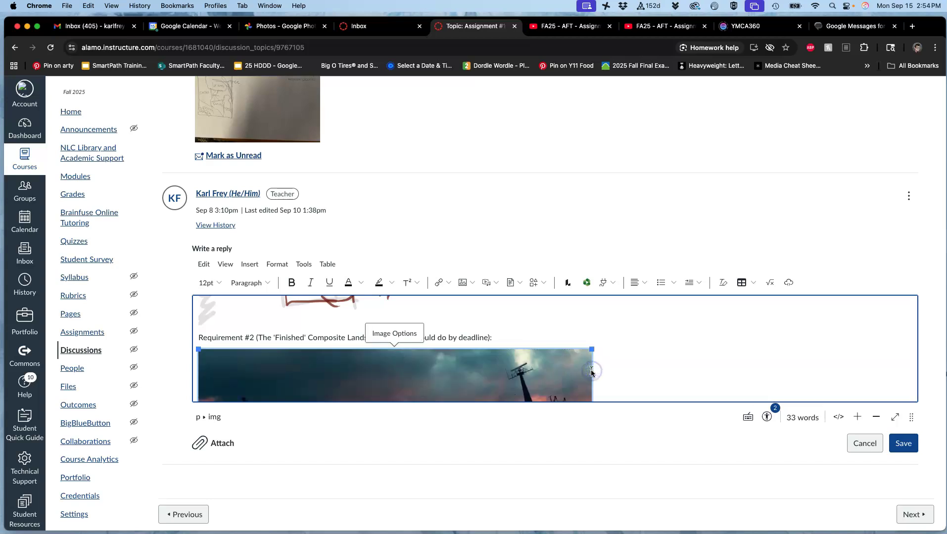
pyautogui.click(736, 124)
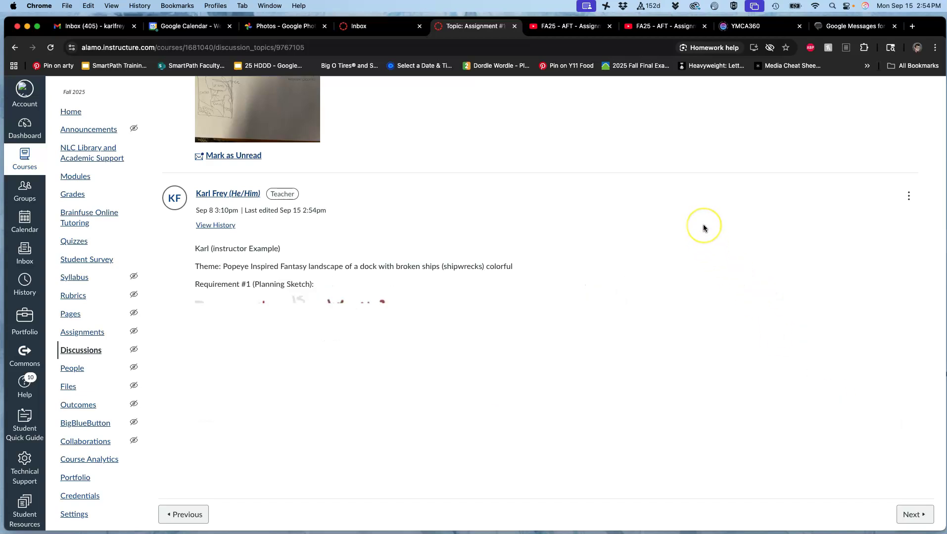
# - Review the posted planning sketch and finished composite at different page zooms, and browse the neighbouring student posts
pyautogui.press('super+equal')
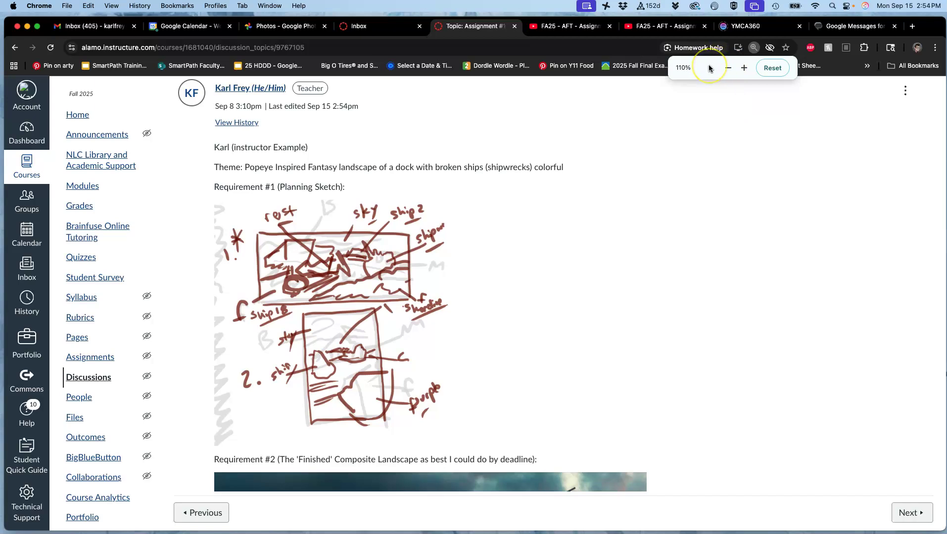
pyautogui.press('super+minus')
pyautogui.press('super+equal')
pyautogui.press('super+equal')
pyautogui.press('super+0')
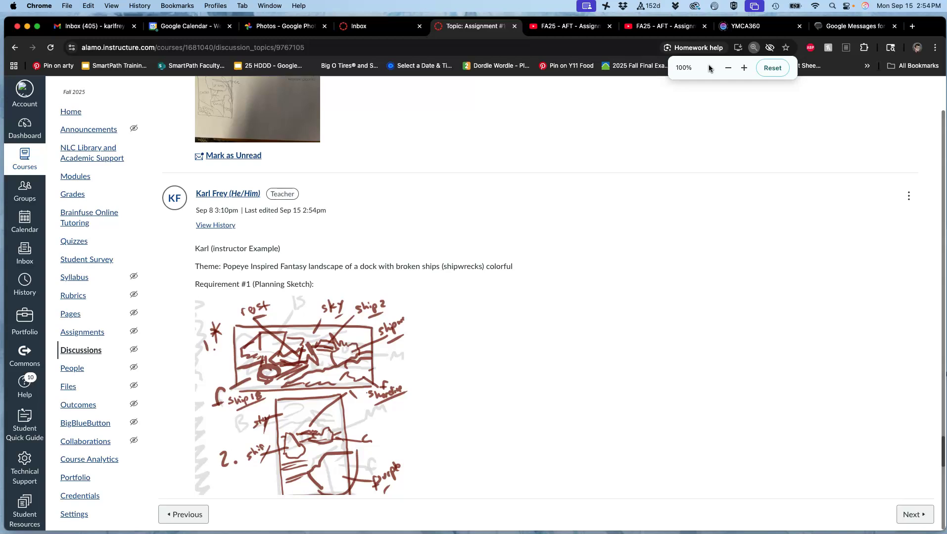
pyautogui.scroll(-7, 559, 251)
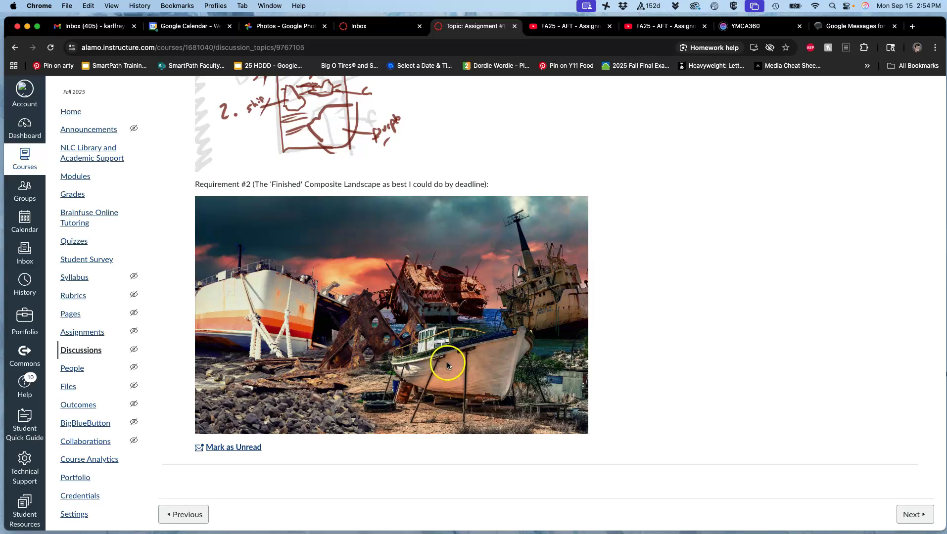
pyautogui.scroll(-15, 444, 332)
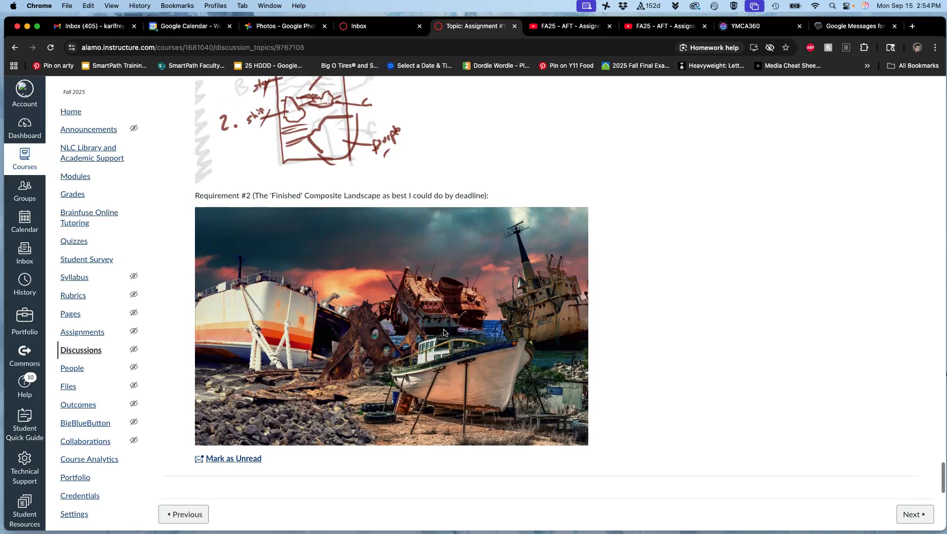
pyautogui.scroll(3, 443, 329)
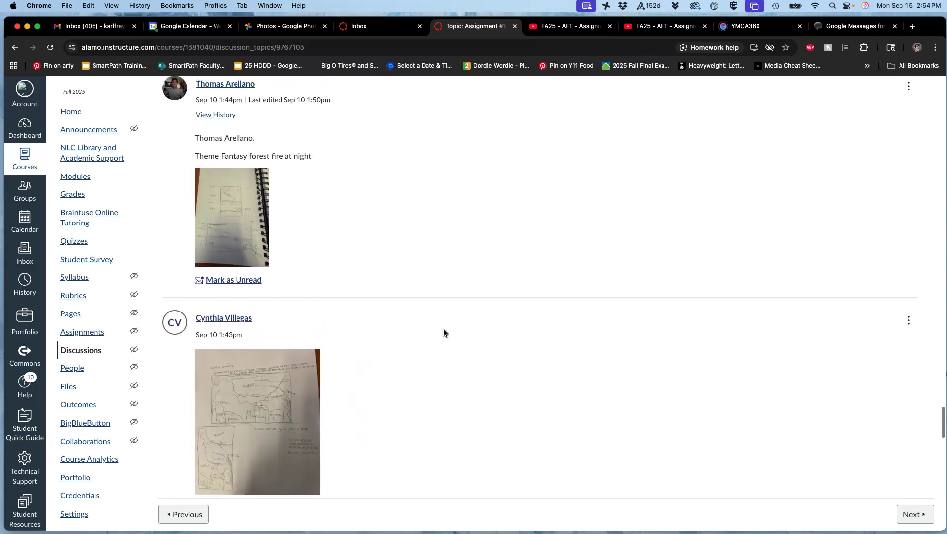
pyautogui.scroll(-15, 443, 329)
pyautogui.scroll(5, 444, 329)
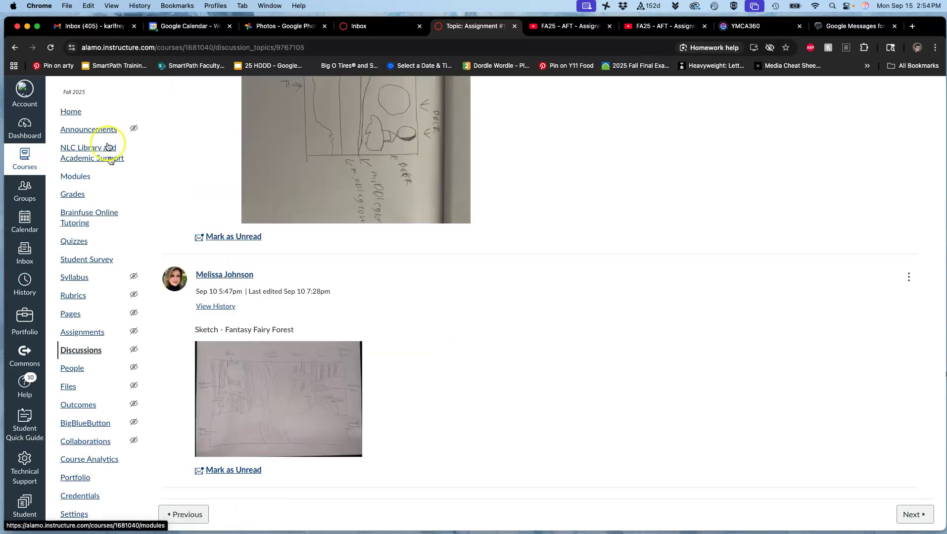
# - Move the browser window aside and file the shipwreck PSD and JPEG from the desktop into the afternoon class folder's Assignment #1 folder
pyautogui.moveTo(36, 25); pyautogui.dragTo(178, 429)
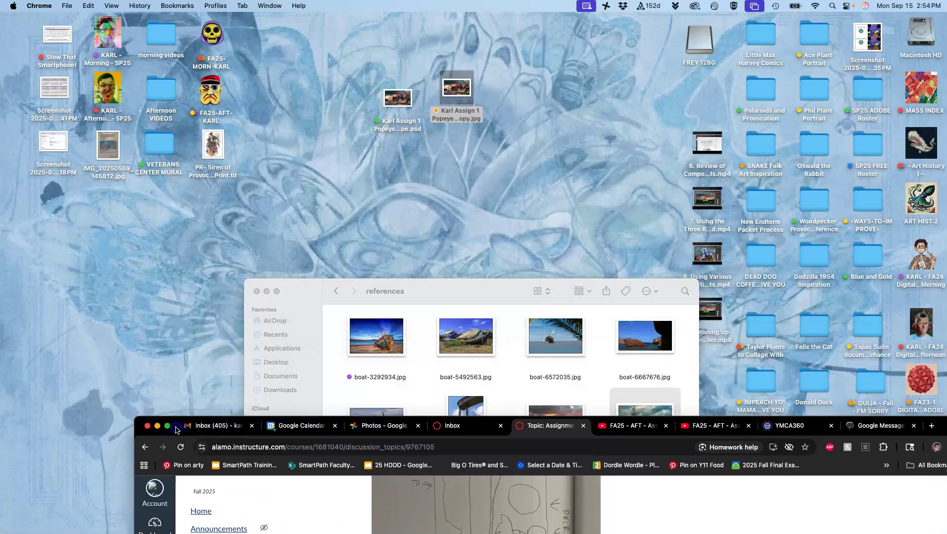
pyautogui.doubleClick(210, 92)
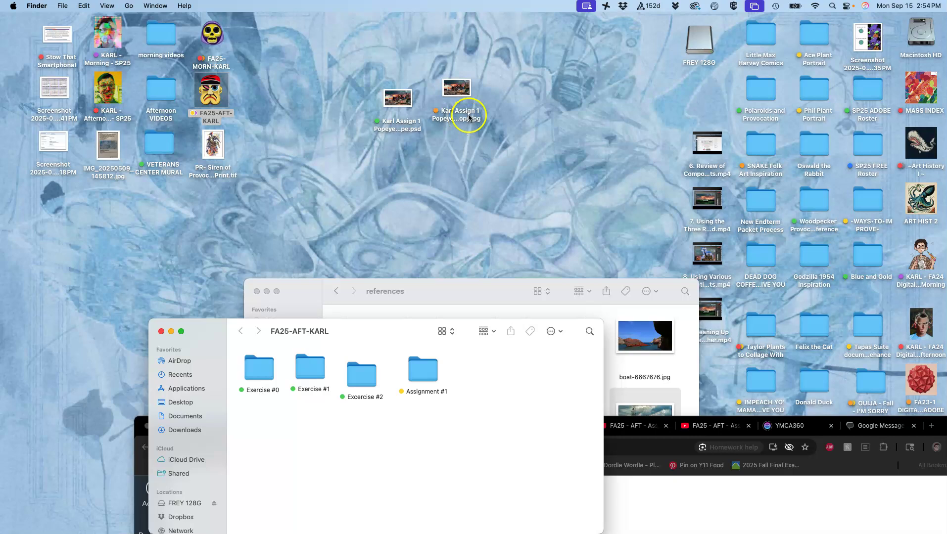
pyautogui.moveTo(485, 87); pyautogui.dragTo(425, 371)
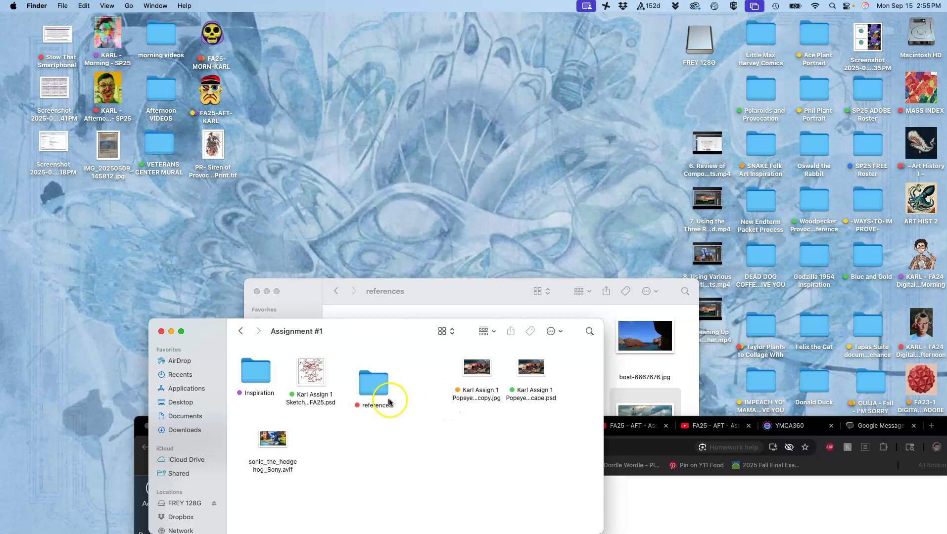
# - Check the references folder inside Assignment #1, go back, reposition the Assignment #1 window and close the older references window
pyautogui.doubleClick(377, 385)
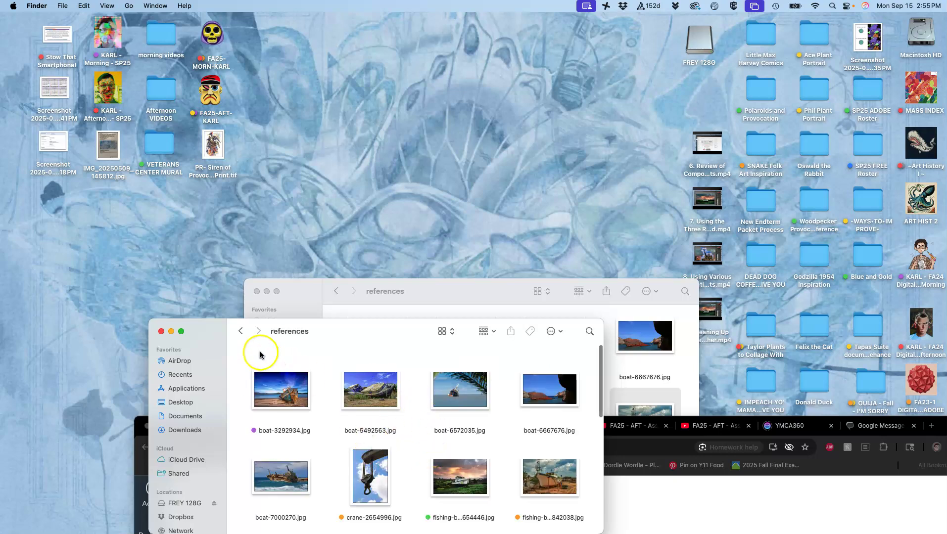
pyautogui.click(241, 331)
pyautogui.moveTo(366, 332); pyautogui.dragTo(561, 66)
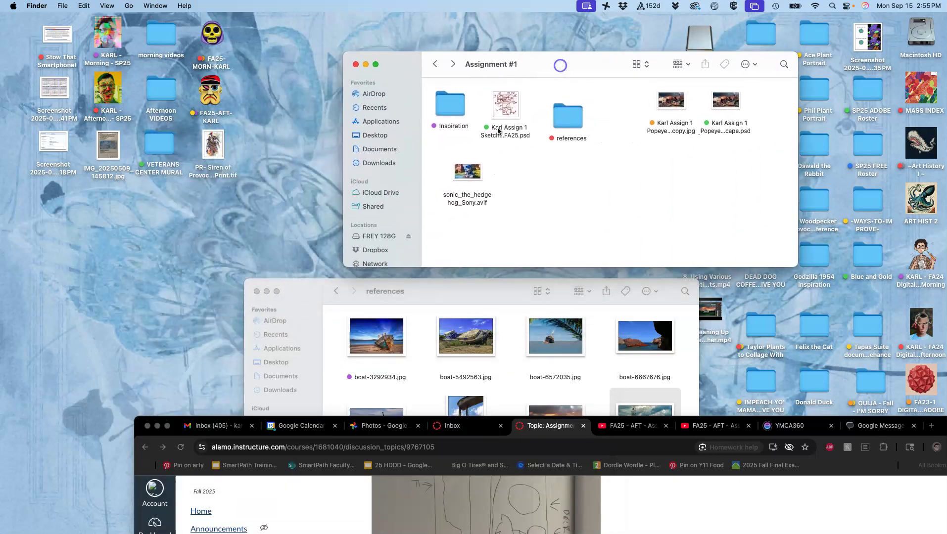
pyautogui.click(256, 292)
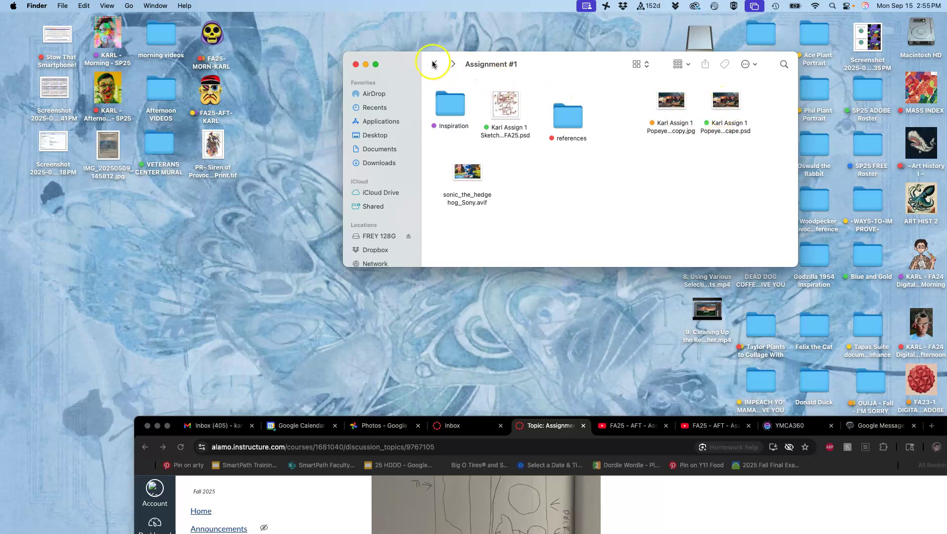
# - Preview sonic_the_hedgehog_Sony.avif and the shipwreck landscape JPEG from the Assignment #1 folder, closing each image after viewing
pyautogui.click(472, 172)
pyautogui.doubleClick(471, 172)
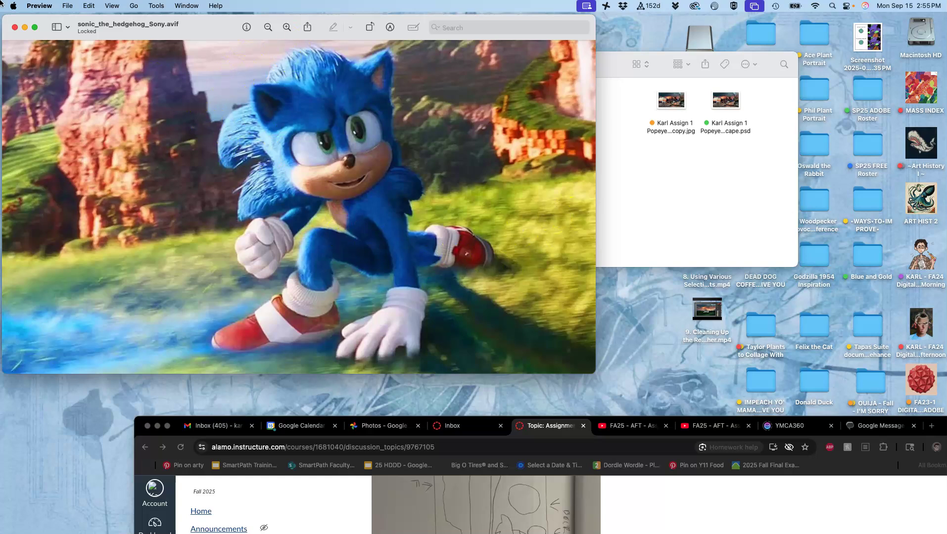
pyautogui.click(16, 27)
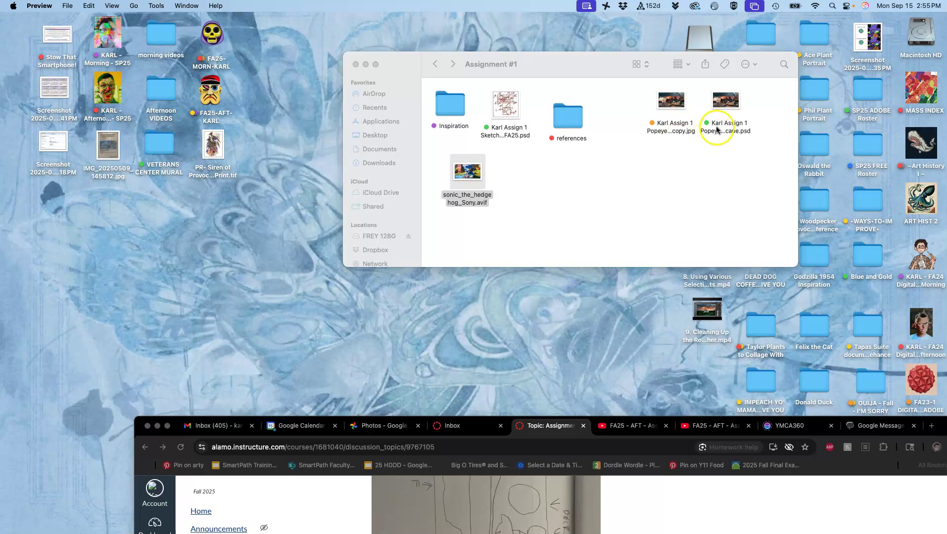
pyautogui.doubleClick(674, 102)
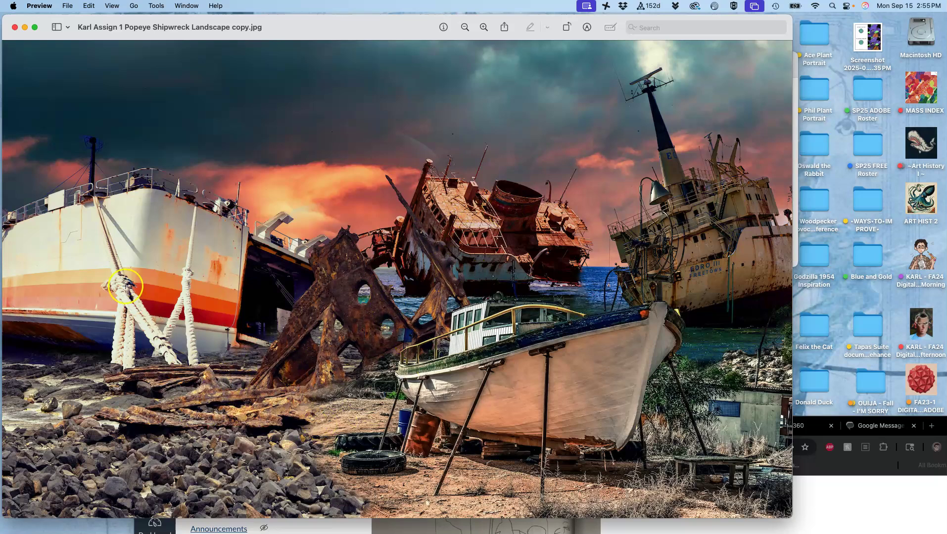
pyautogui.click(15, 29)
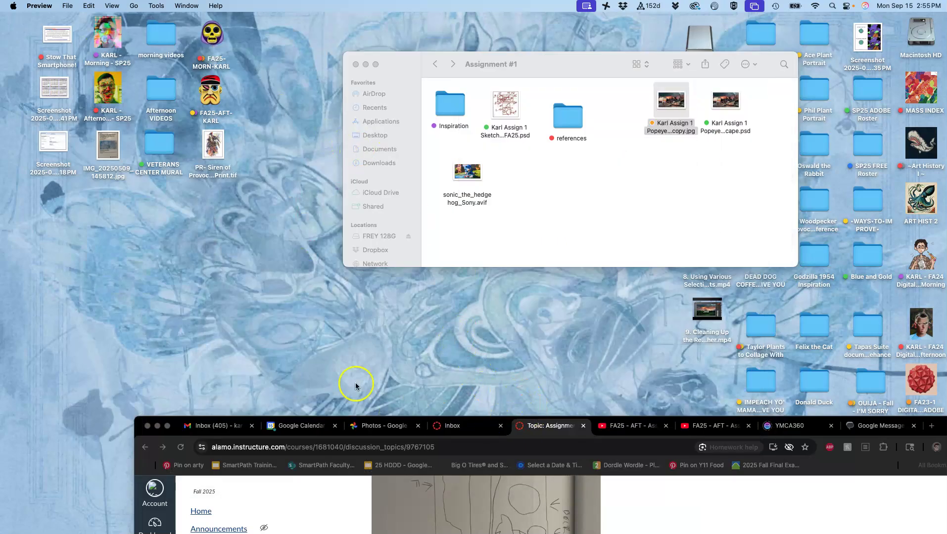
# - Bring the Chrome window back up, skim the student posts in the discussion and go to the next course item
pyautogui.moveTo(178, 421); pyautogui.dragTo(85, 29)
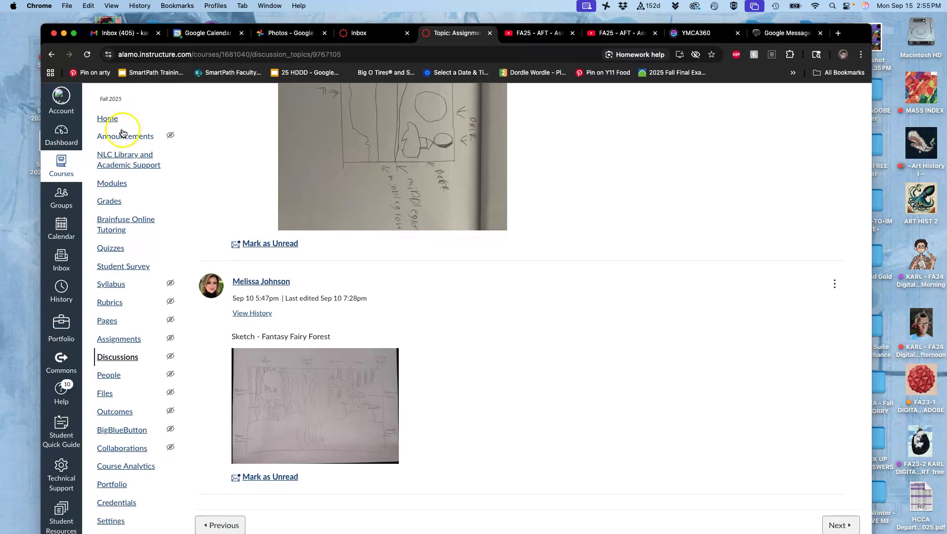
pyautogui.scroll(10, 353, 319)
pyautogui.scroll(-5, 353, 319)
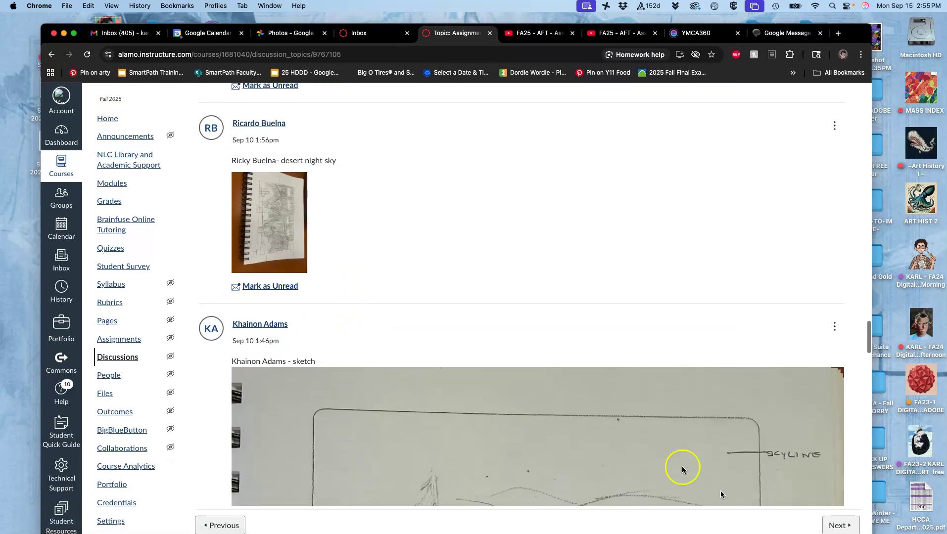
pyautogui.click(837, 523)
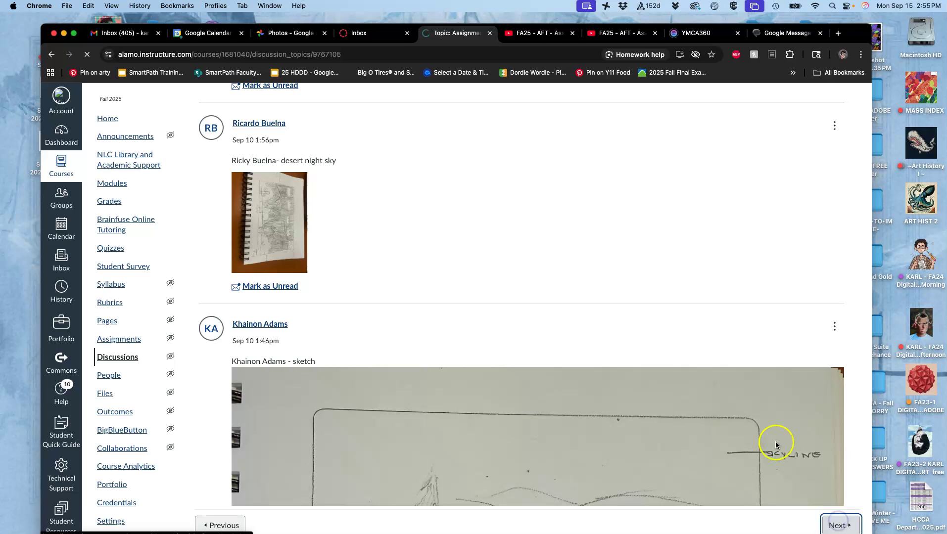